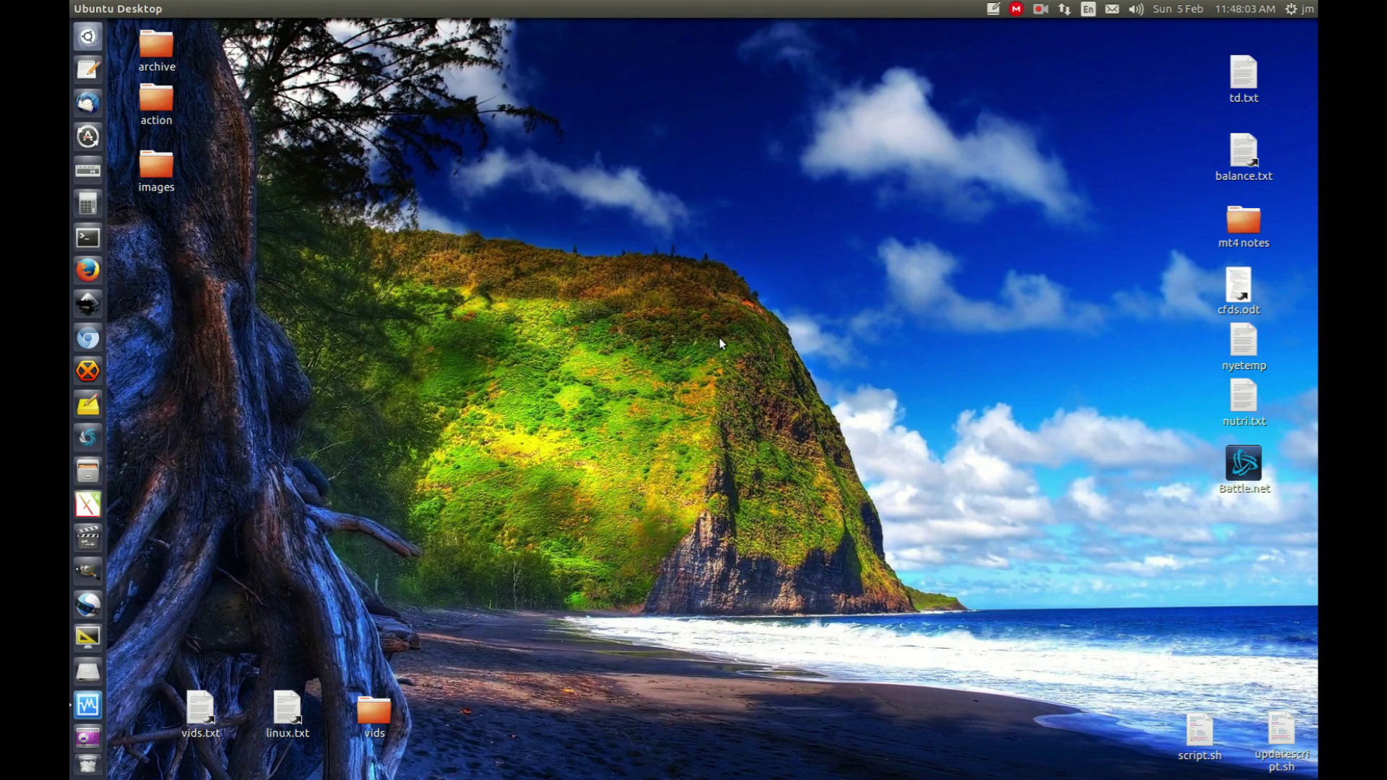
Open the Network Connections window from the network tray menu's Edit Connections.
{"action": "left_click", "coordinate": [1065, 8]}
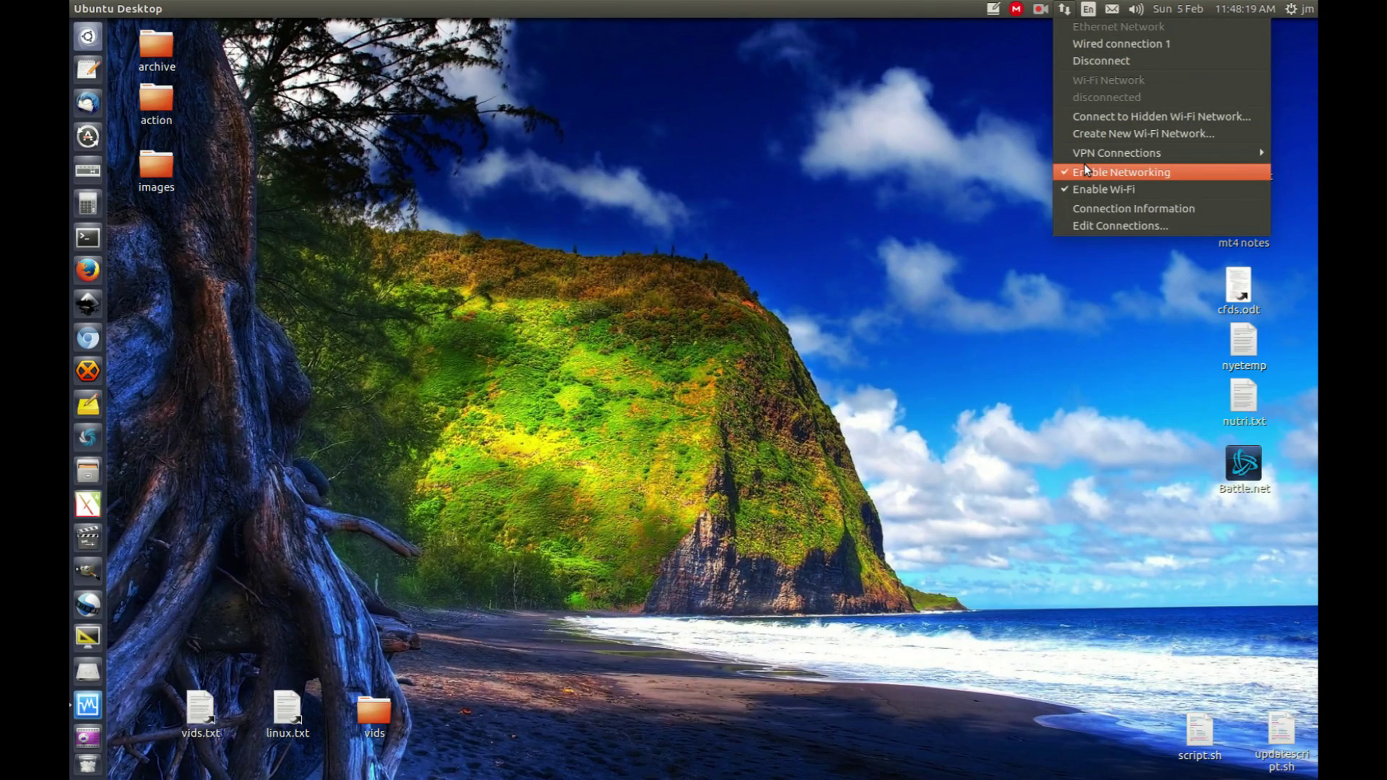
{"action": "mouse_move", "coordinate": [1097, 150]}
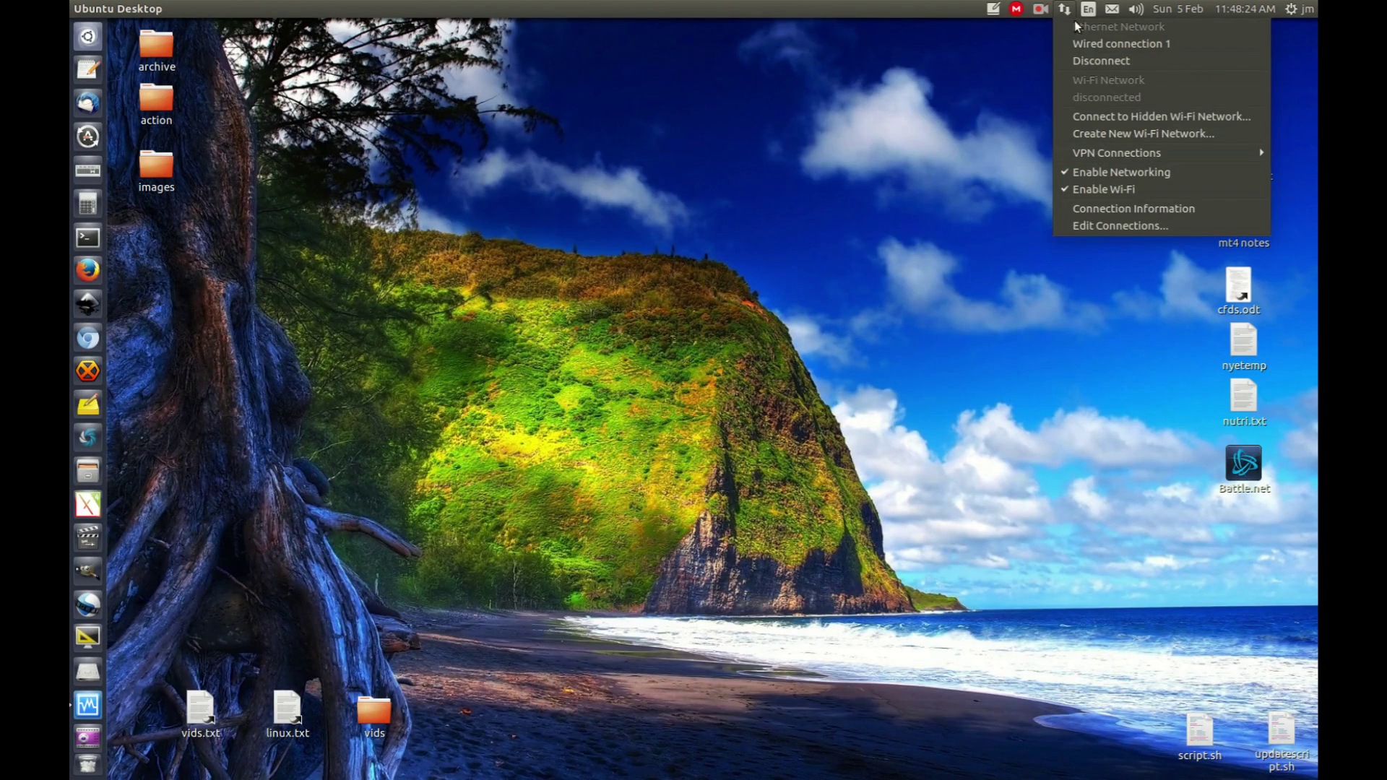
{"action": "left_click", "coordinate": [1116, 228]}
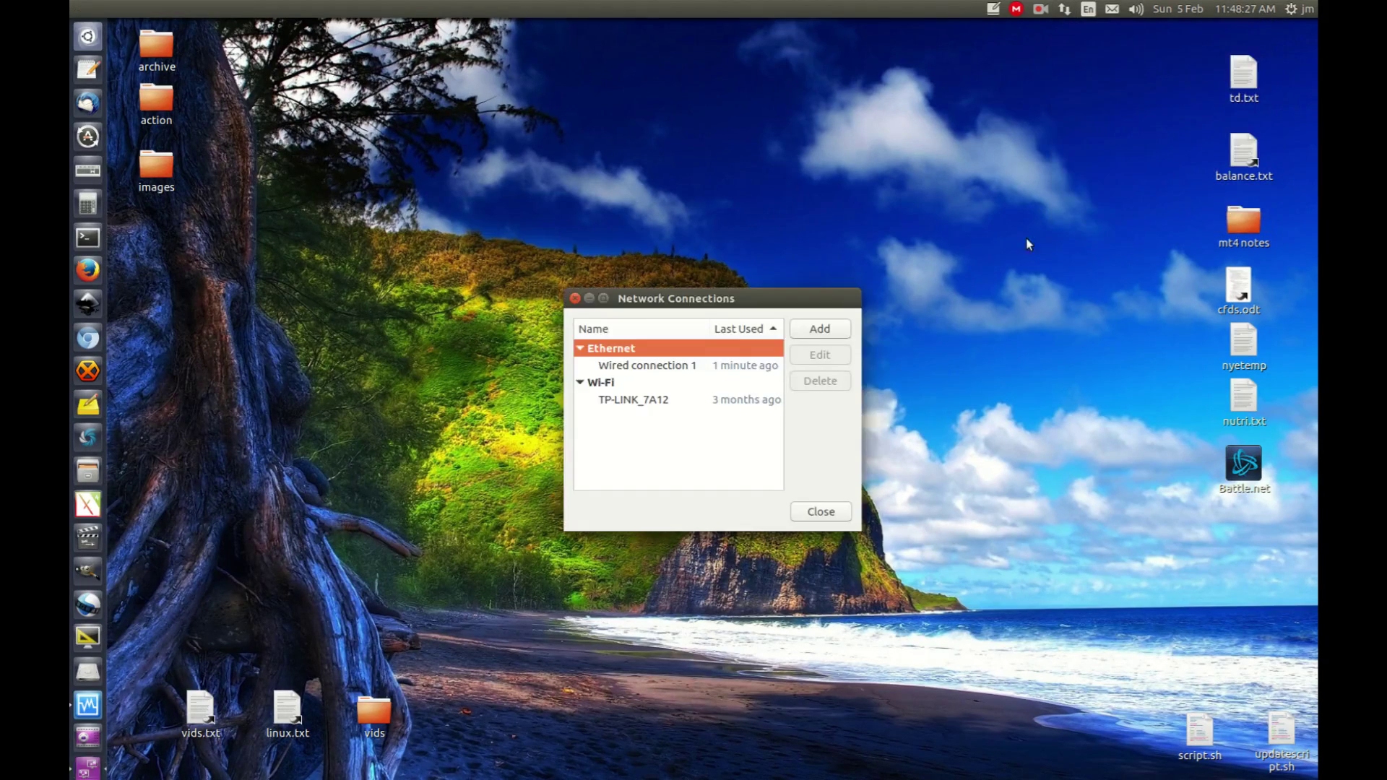
{"action": "left_click_drag", "start_coordinate": [738, 302], "coordinate": [783, 196]}
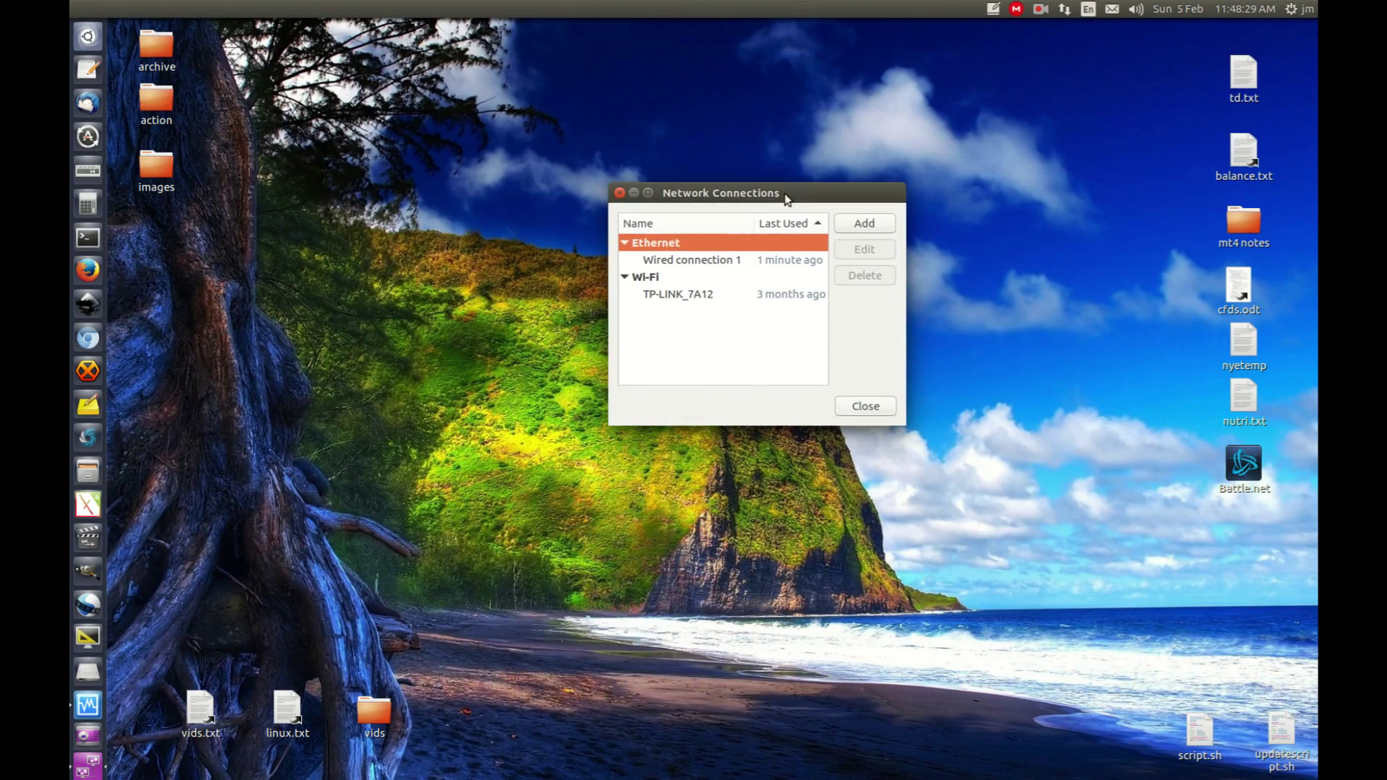
Add a new connection with Wi-Fi chosen as the connection type.
{"action": "left_click", "coordinate": [645, 279]}
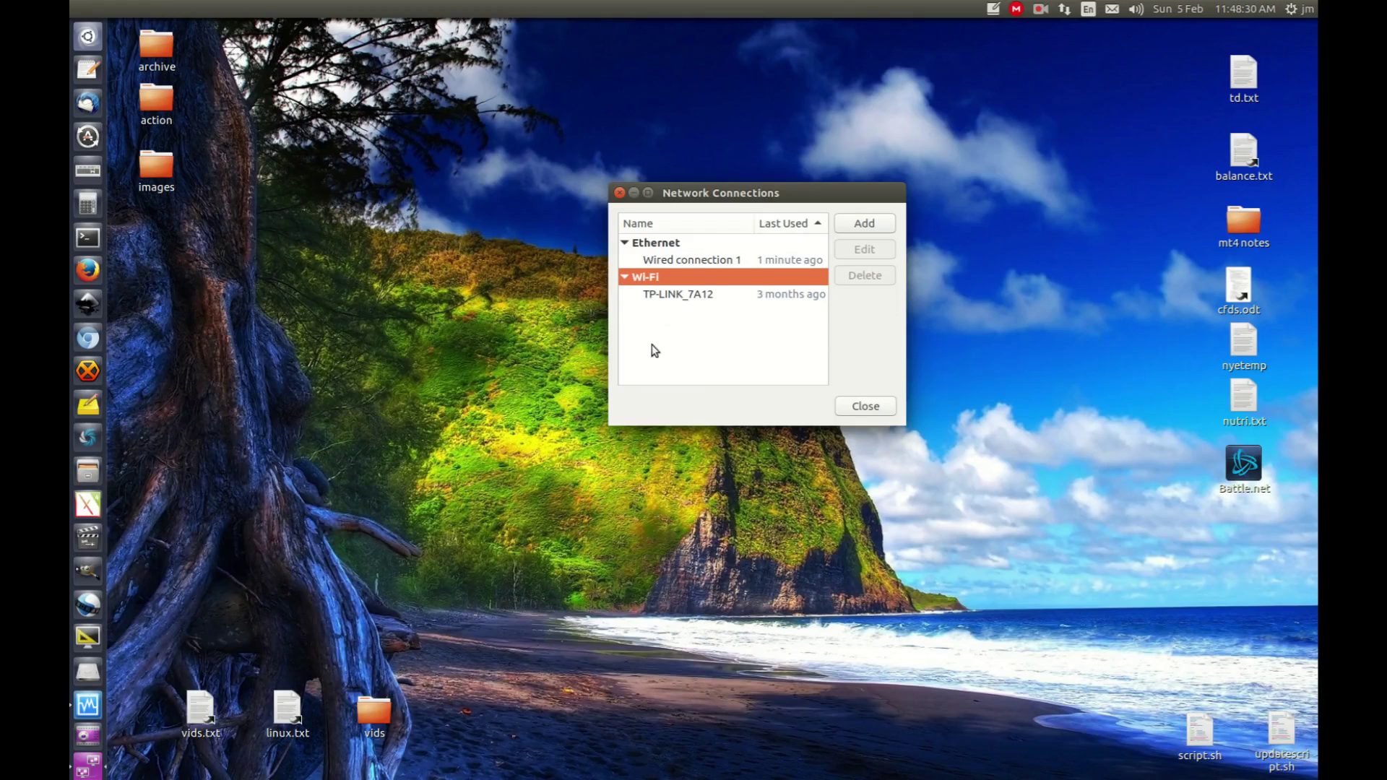
{"action": "left_click", "coordinate": [864, 229]}
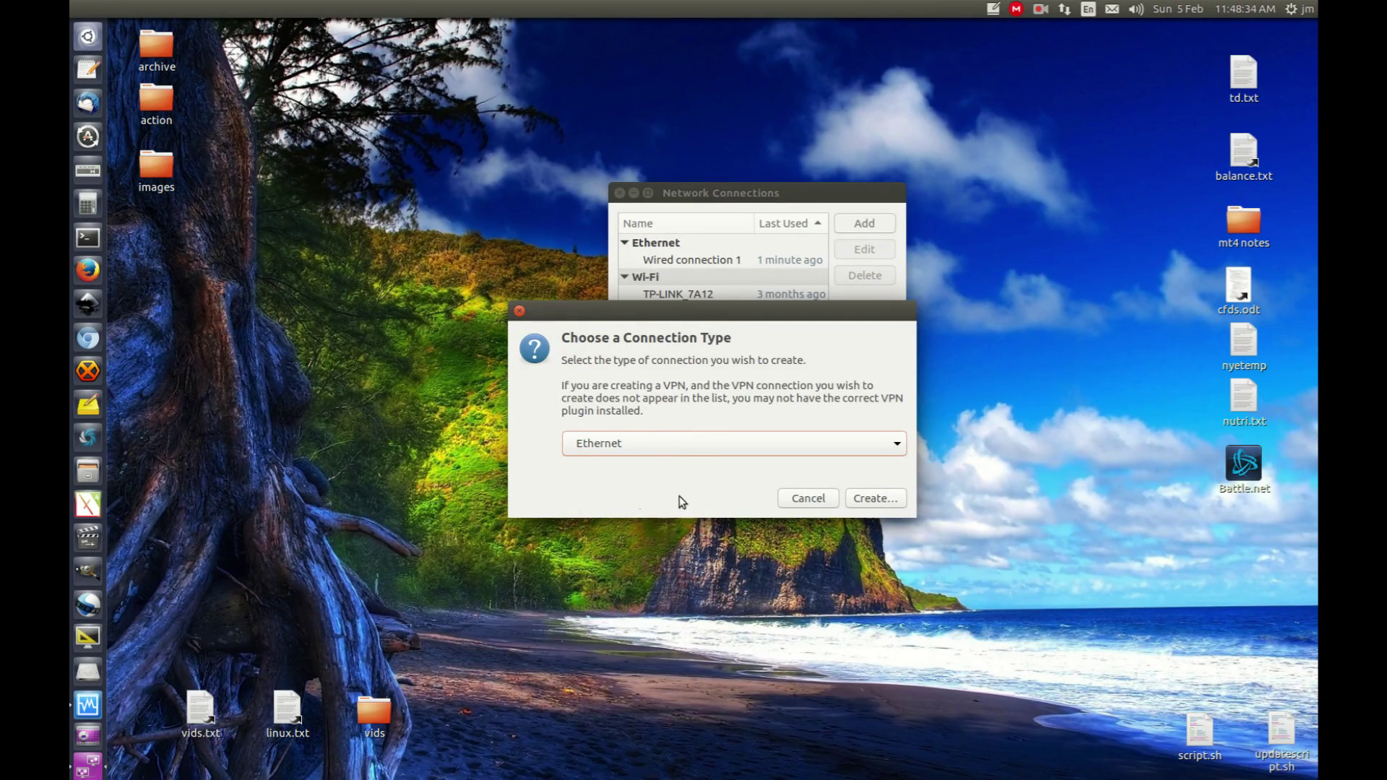
{"action": "left_click", "coordinate": [691, 444]}
{"action": "left_click", "coordinate": [637, 495]}
Create the Wi-Fi connection and name it mywirelesshotspot.
{"action": "left_click", "coordinate": [889, 504]}
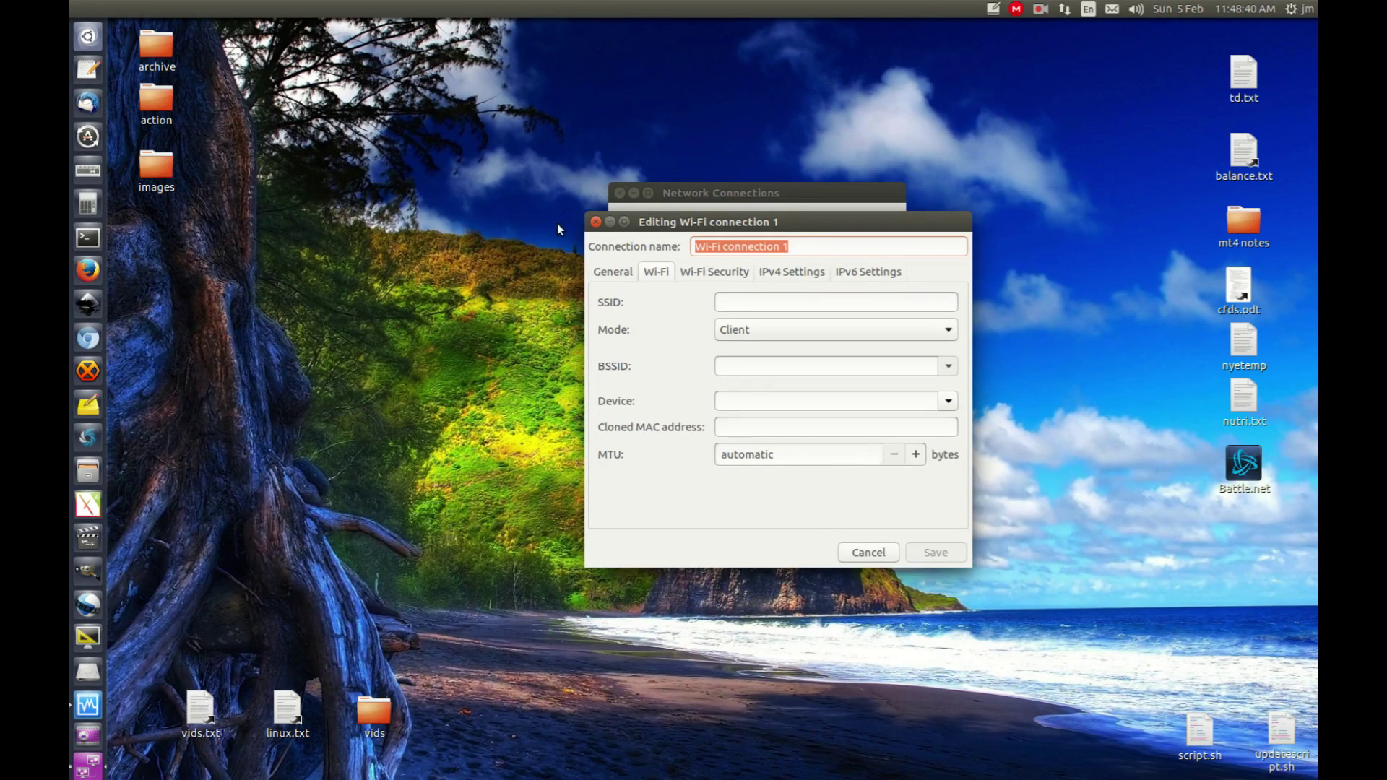
{"action": "type", "text": "m"}
{"action": "key", "text": "BackSpace"}
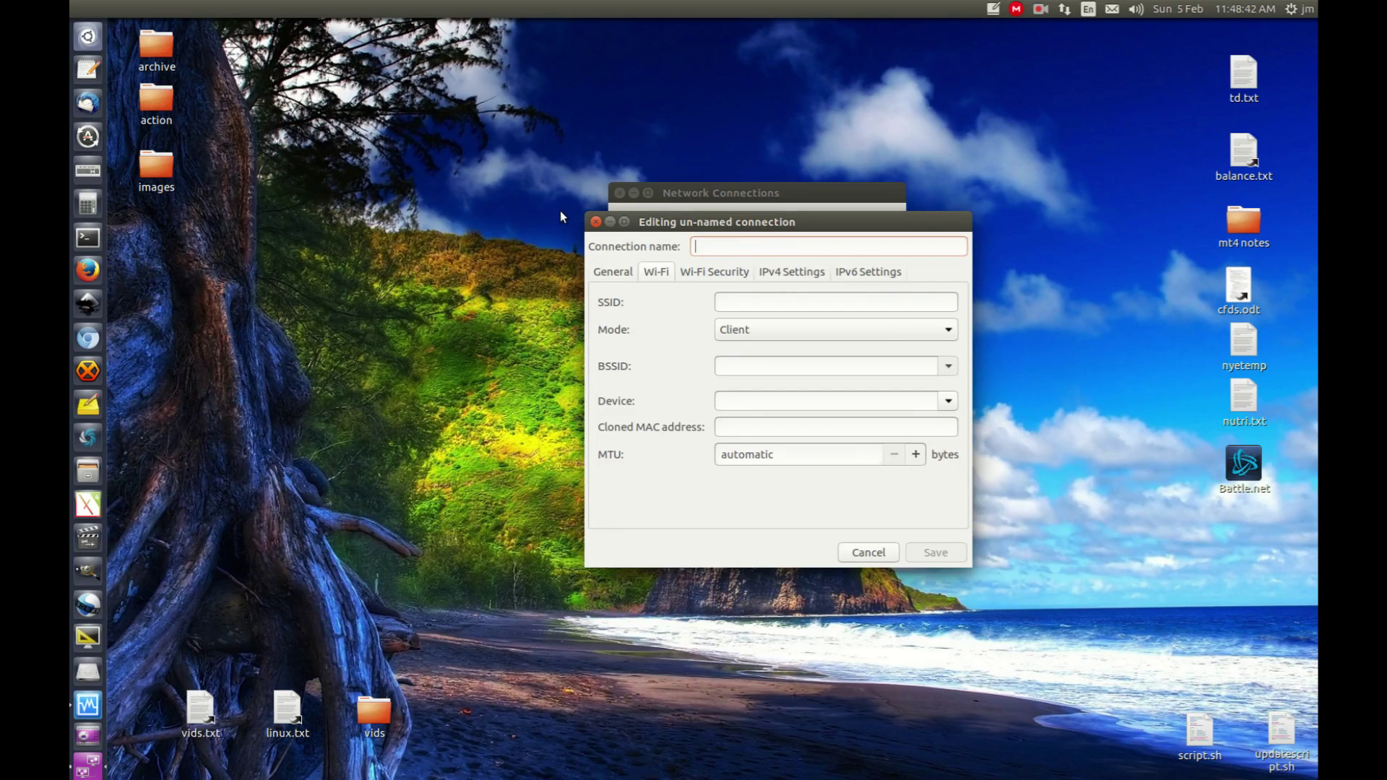
{"action": "type", "text": "mywire"}
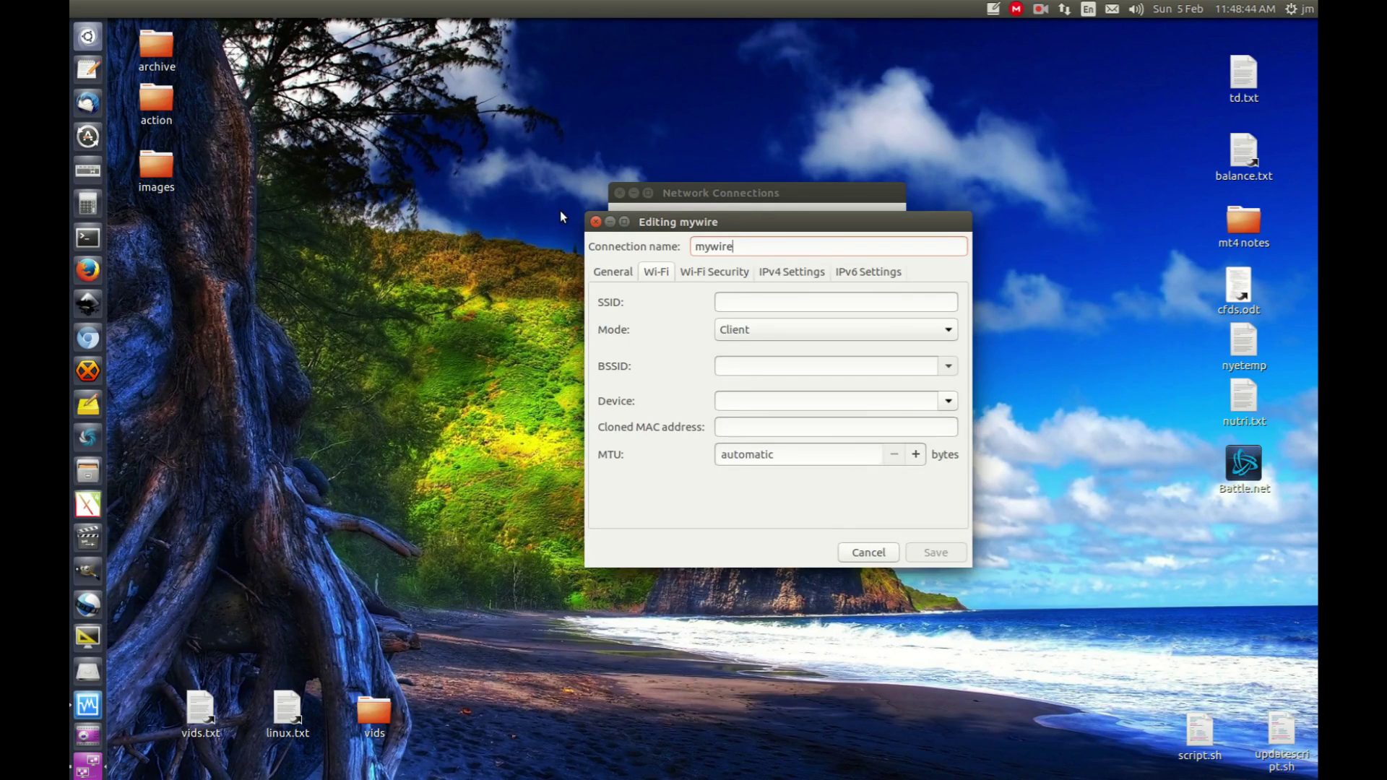
{"action": "type", "text": "lesshotspot"}
Set the SSID to mywirelesshotspot and the Wi-Fi mode to Hotspot.
{"action": "double_click", "coordinate": [820, 252]}
{"action": "key", "text": "ctrl+c"}
{"action": "left_click", "coordinate": [755, 301]}
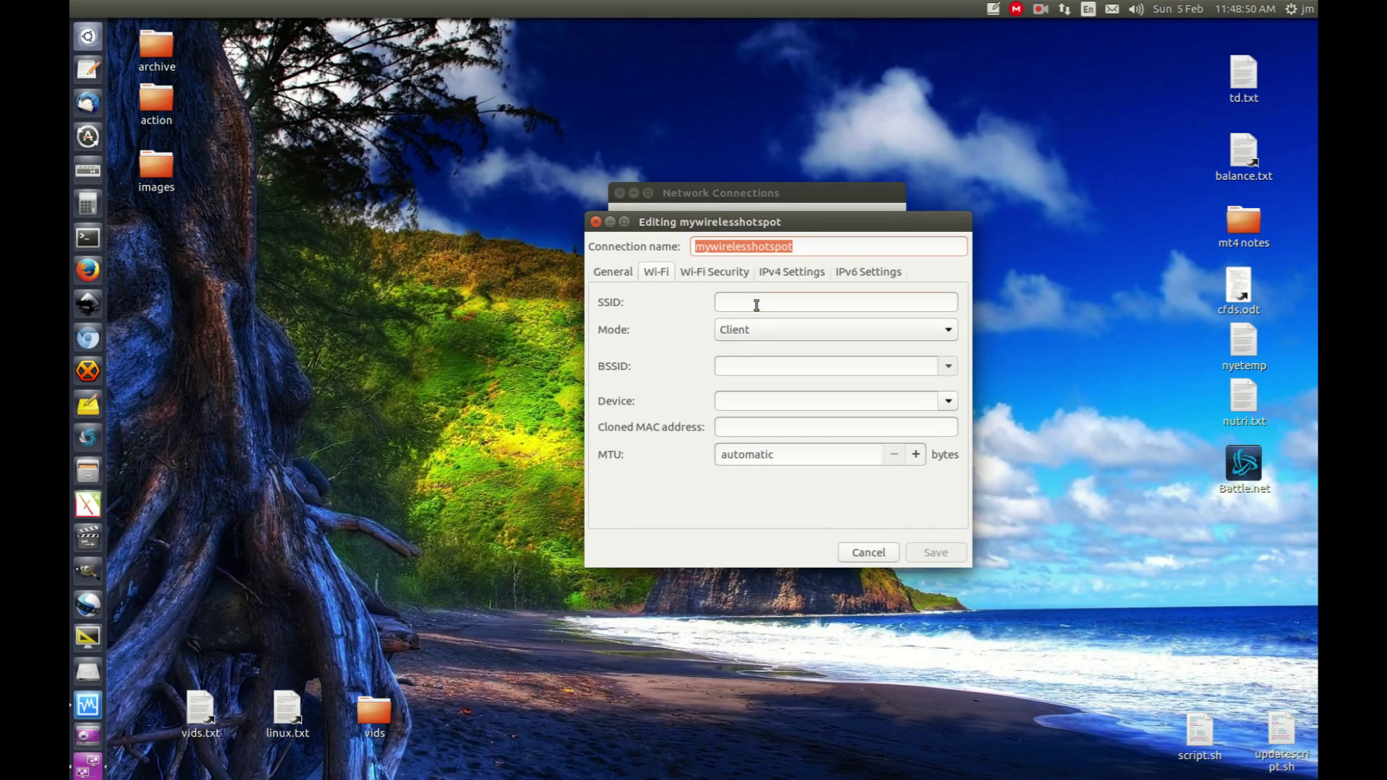
{"action": "key", "text": "ctrl+v"}
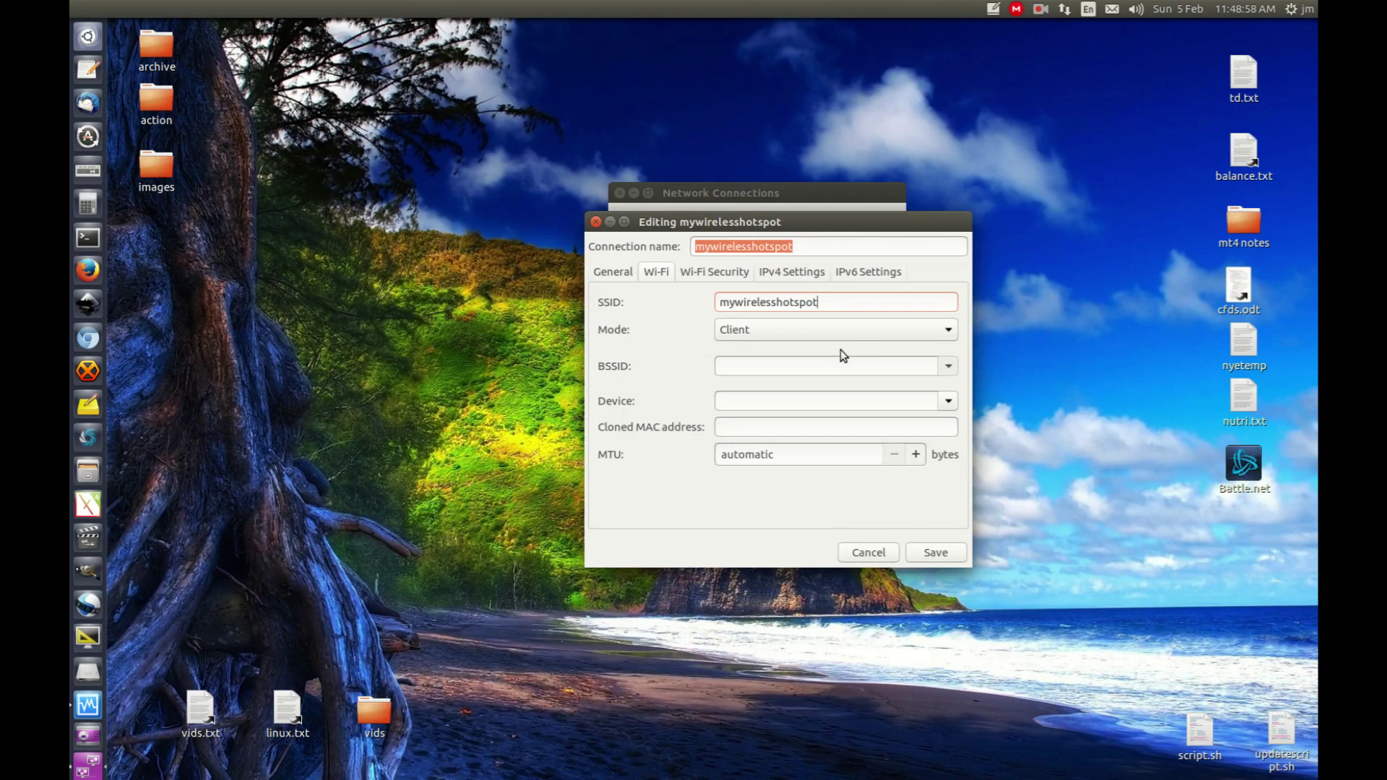
{"action": "left_click", "coordinate": [826, 333]}
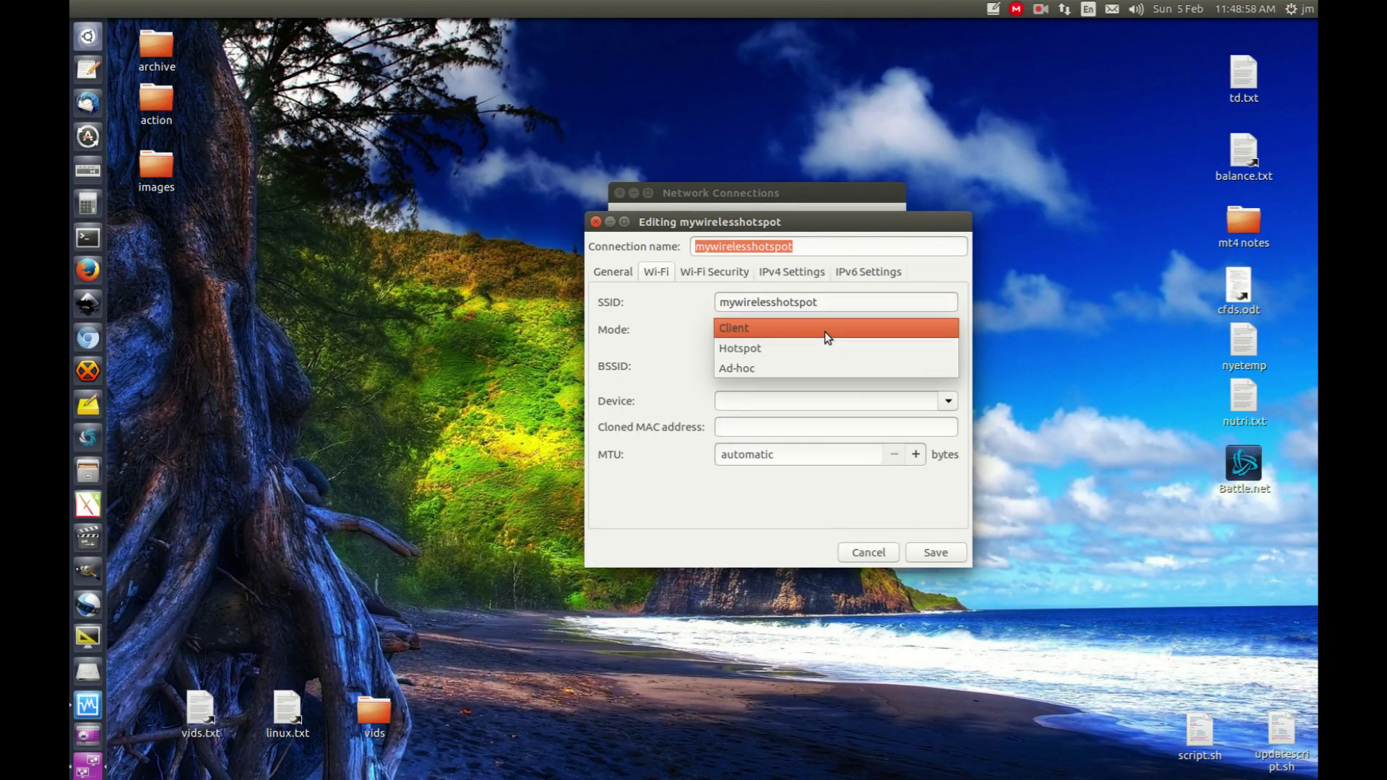
{"action": "left_click", "coordinate": [761, 349]}
{"action": "left_click", "coordinate": [771, 335]}
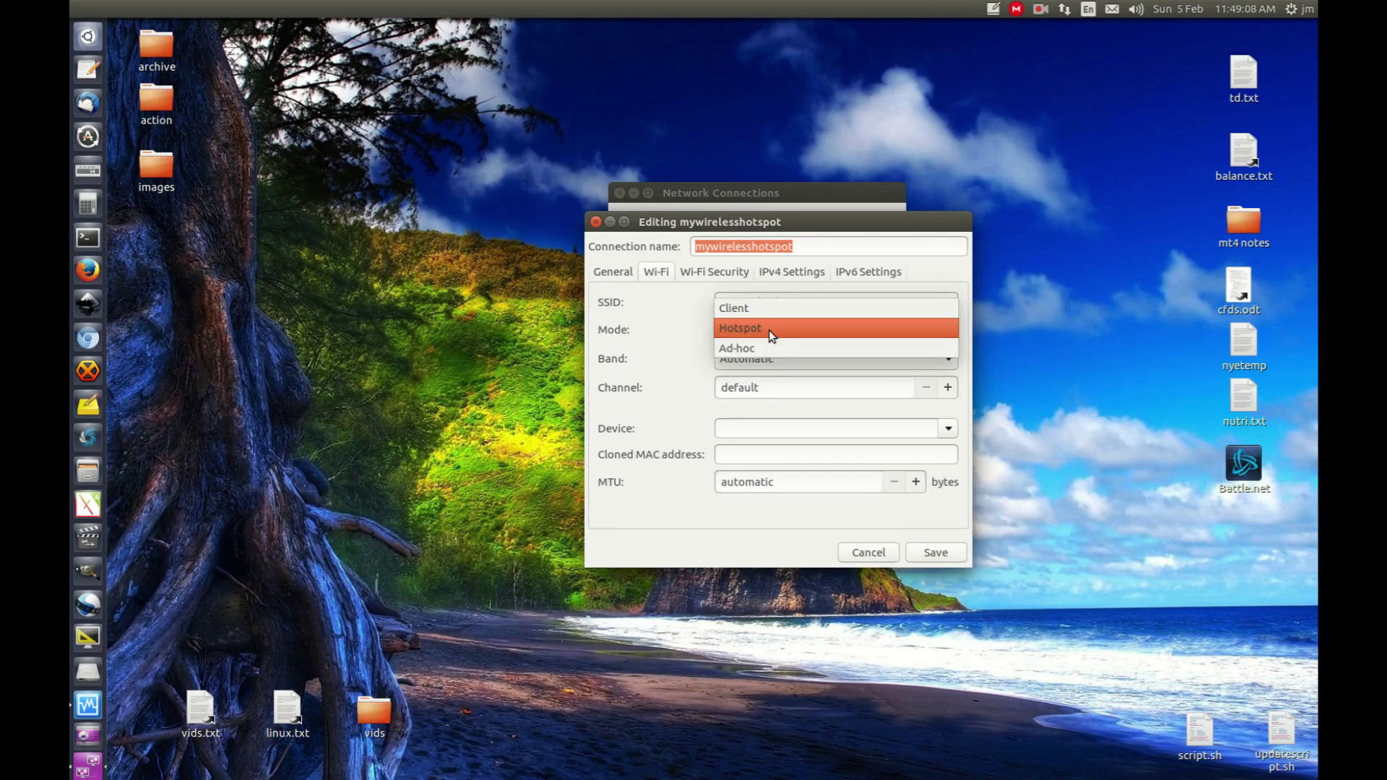
{"action": "left_click", "coordinate": [768, 331]}
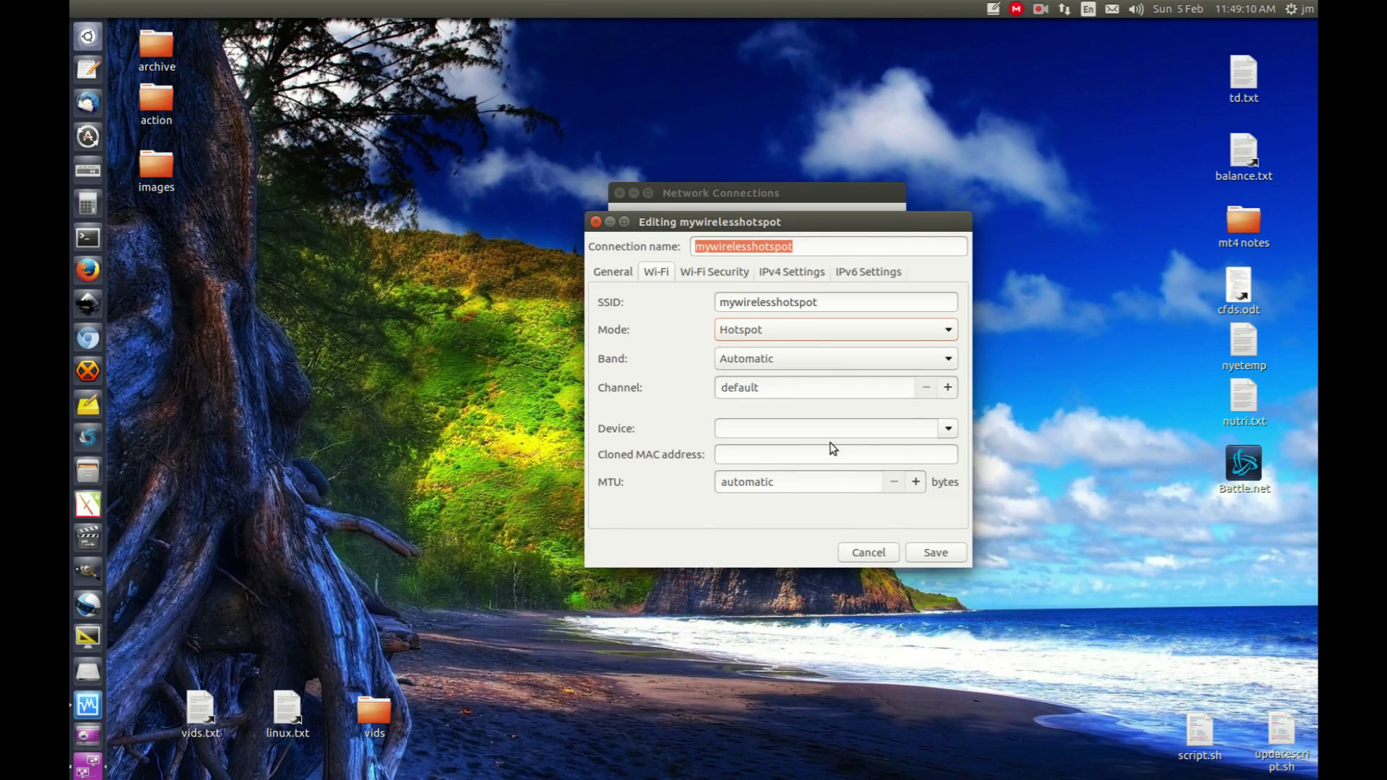
Secure the hotspot with WPA & WPA2 Personal, enter the password and show it.
{"action": "left_click", "coordinate": [728, 276]}
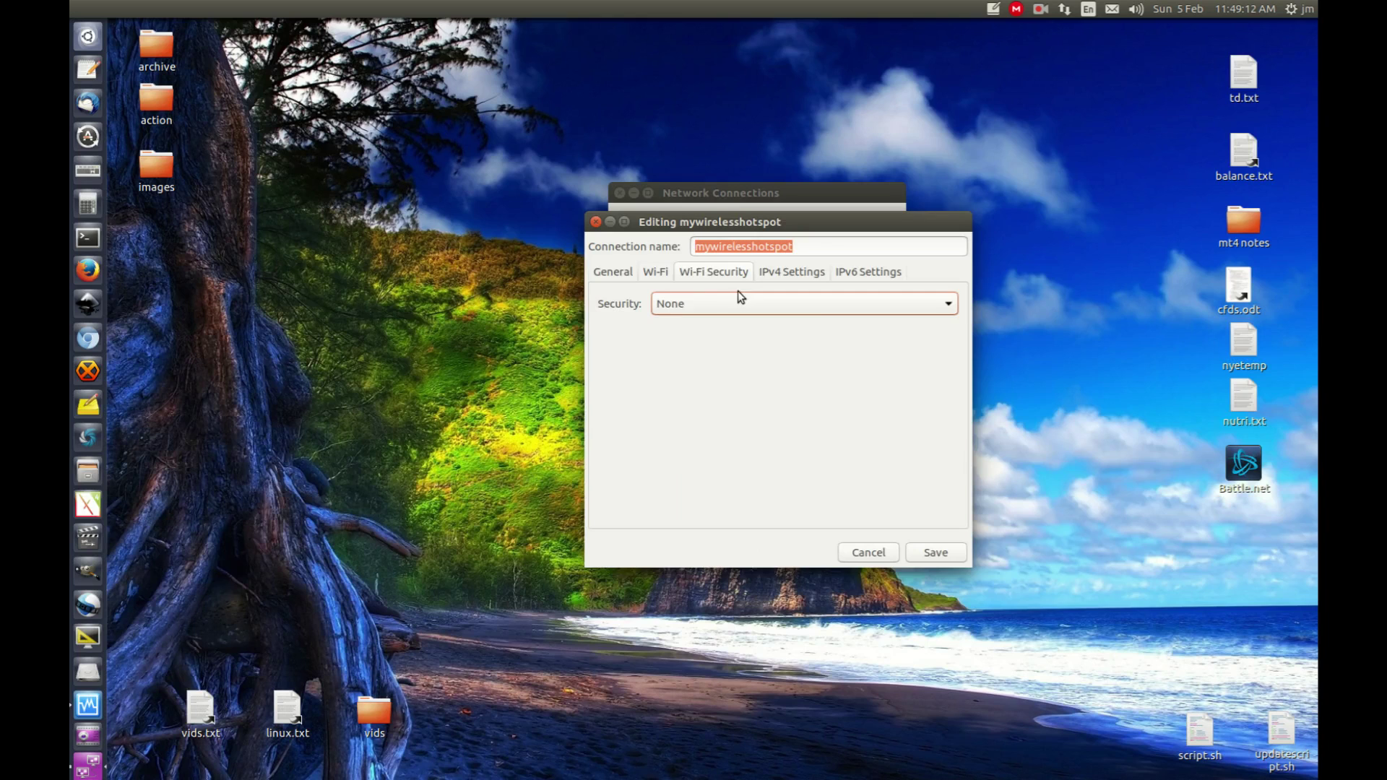
{"action": "left_click", "coordinate": [738, 295]}
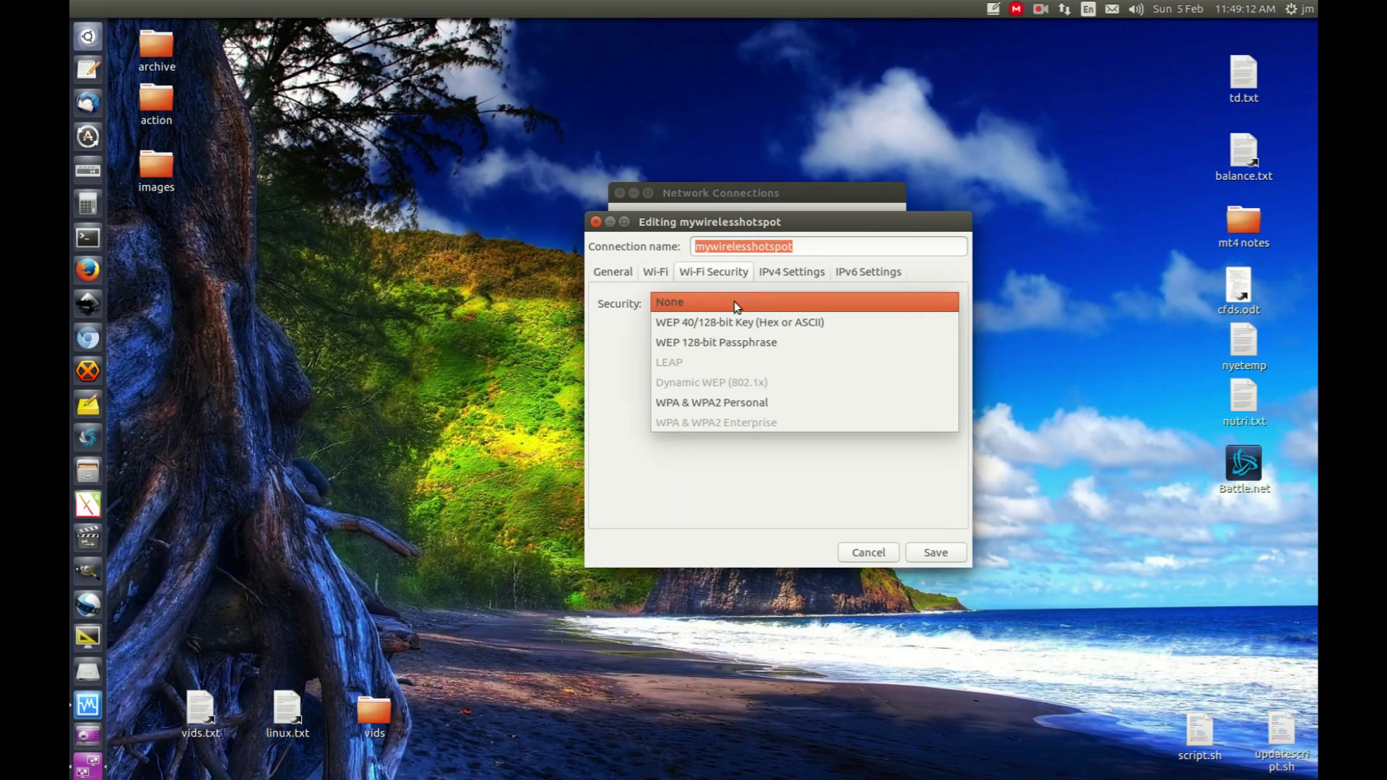
{"action": "left_click", "coordinate": [694, 403]}
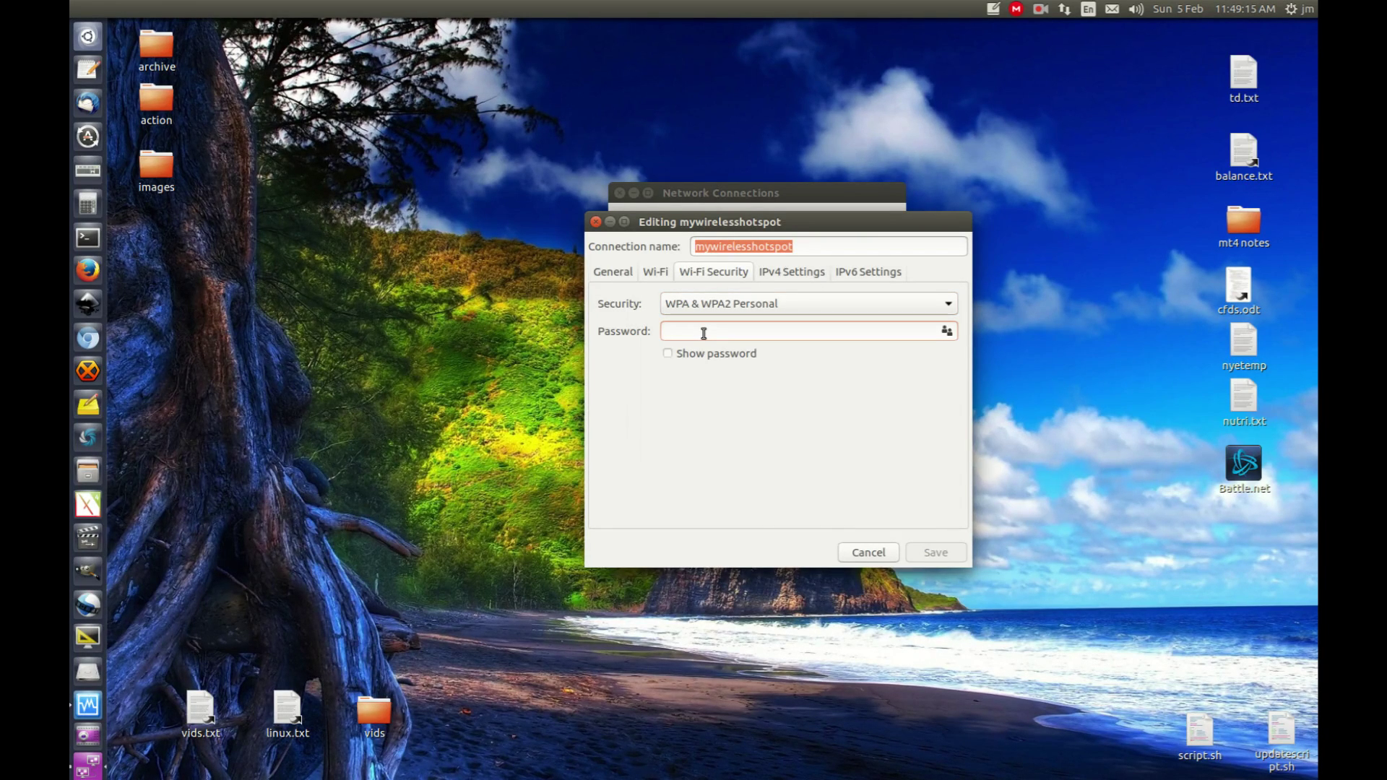
{"action": "type", "text": "**********"}
{"action": "left_click", "coordinate": [681, 355]}
Keep IPv4 as 'Shared to other computers', review IPv6, and save the connection.
{"action": "left_click", "coordinate": [785, 277]}
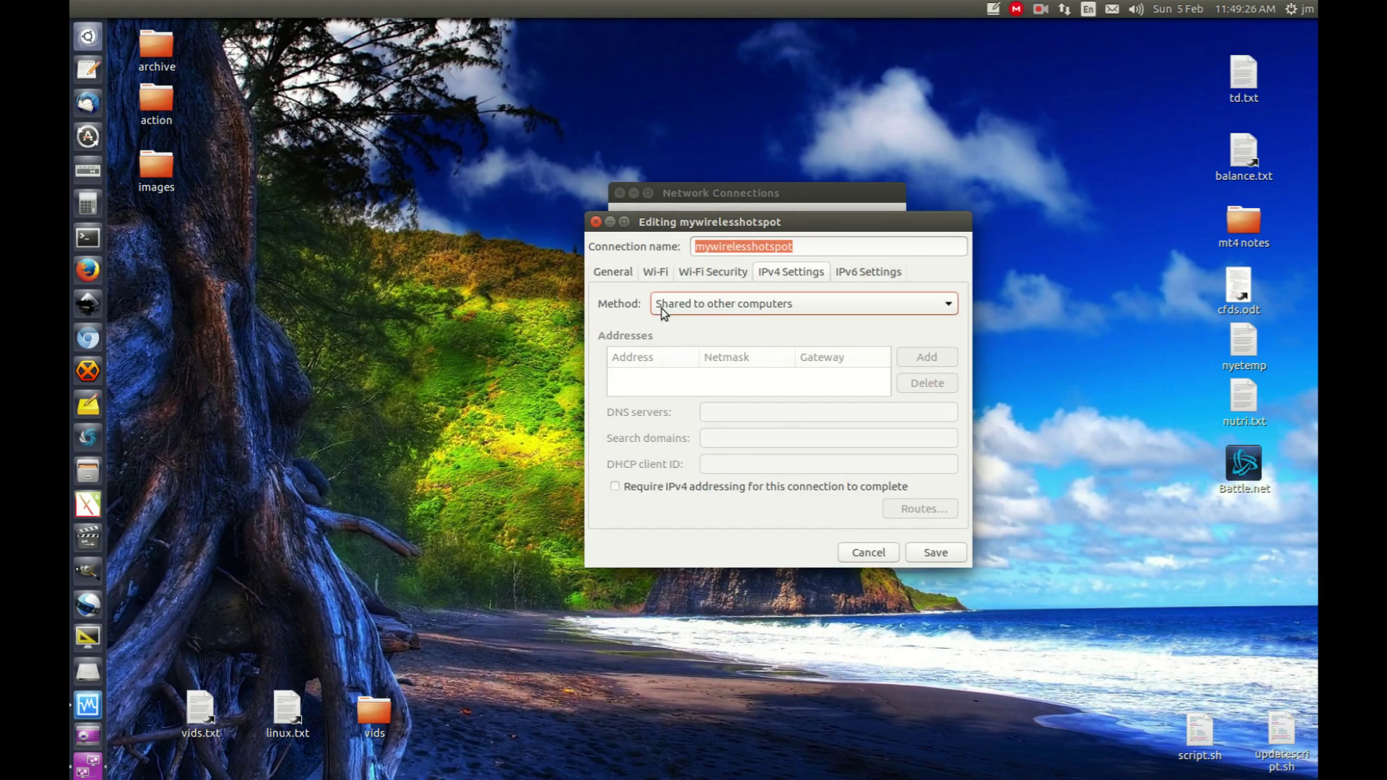
{"action": "left_click", "coordinate": [706, 308]}
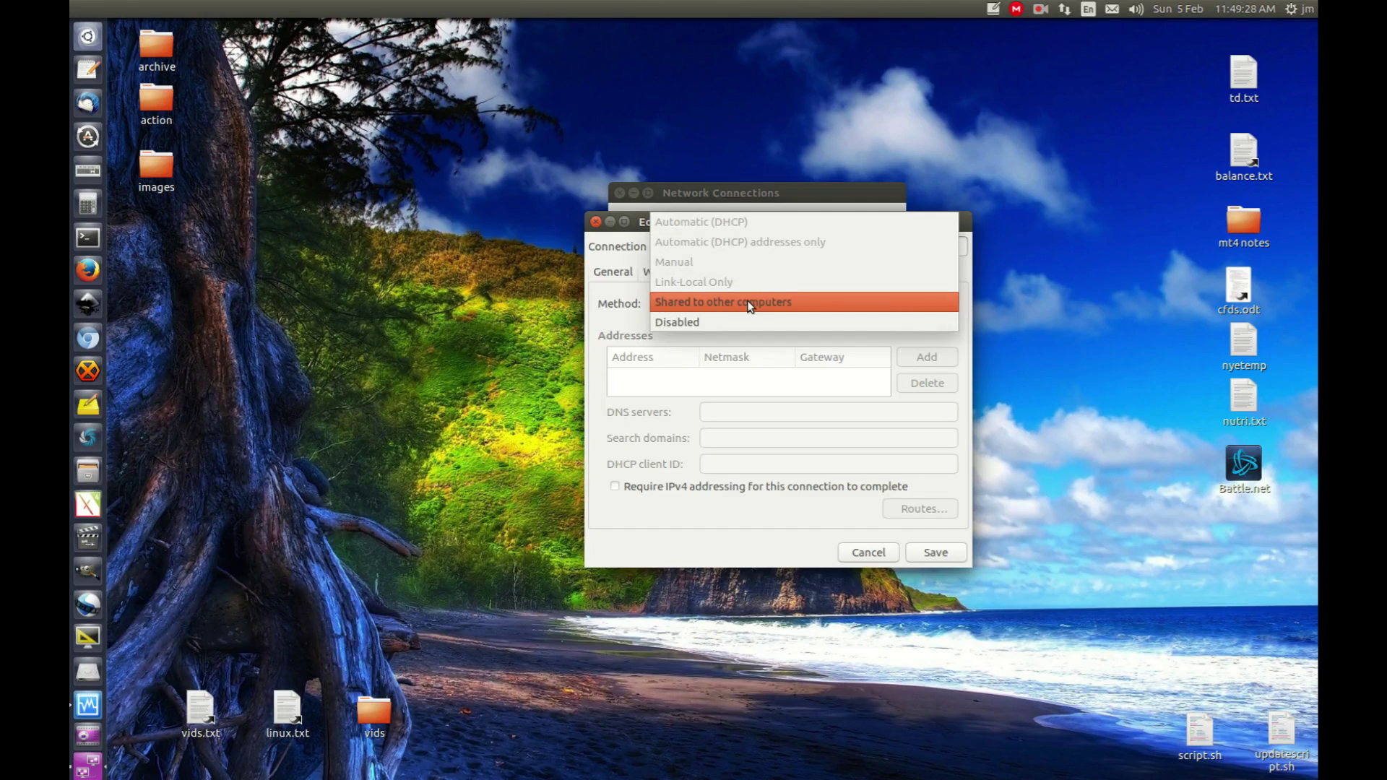
{"action": "left_click", "coordinate": [748, 304]}
{"action": "left_click", "coordinate": [857, 278]}
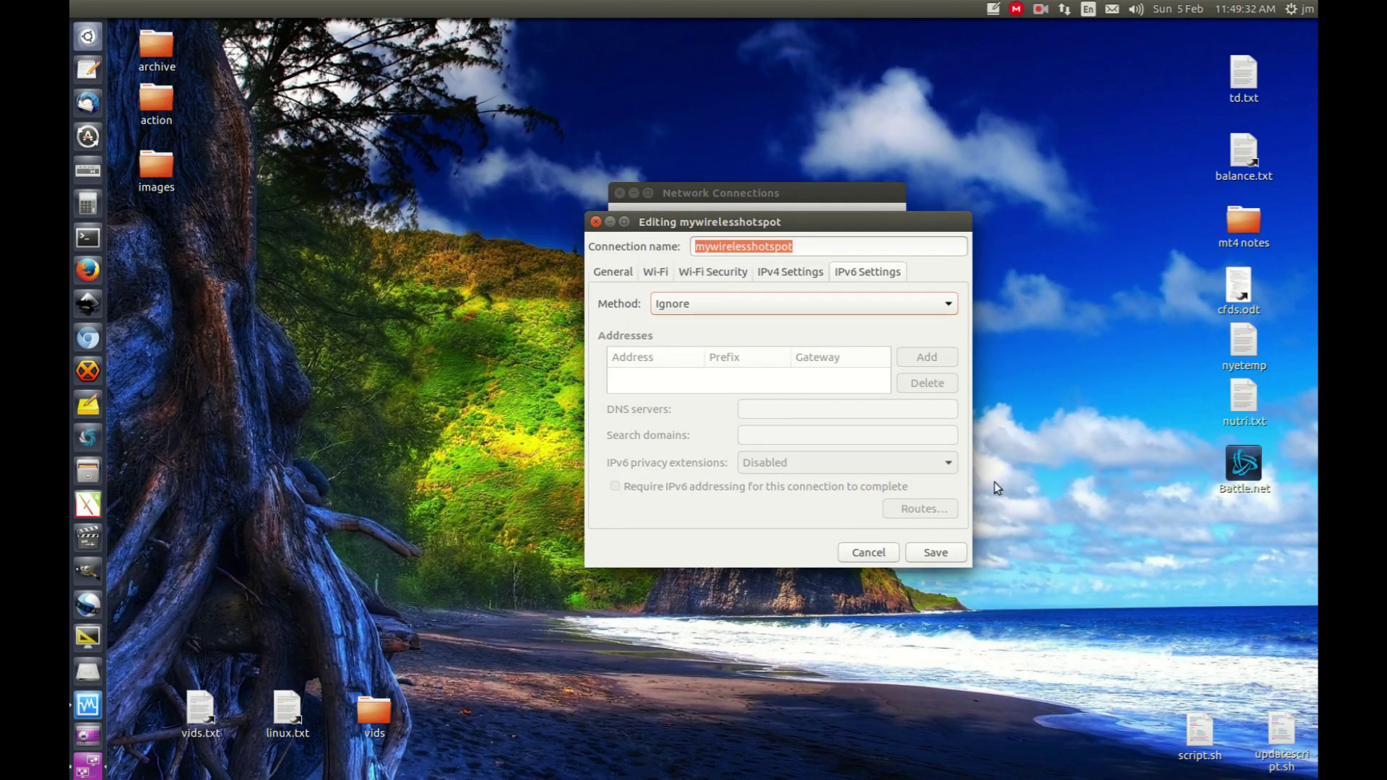
{"action": "left_click", "coordinate": [950, 552]}
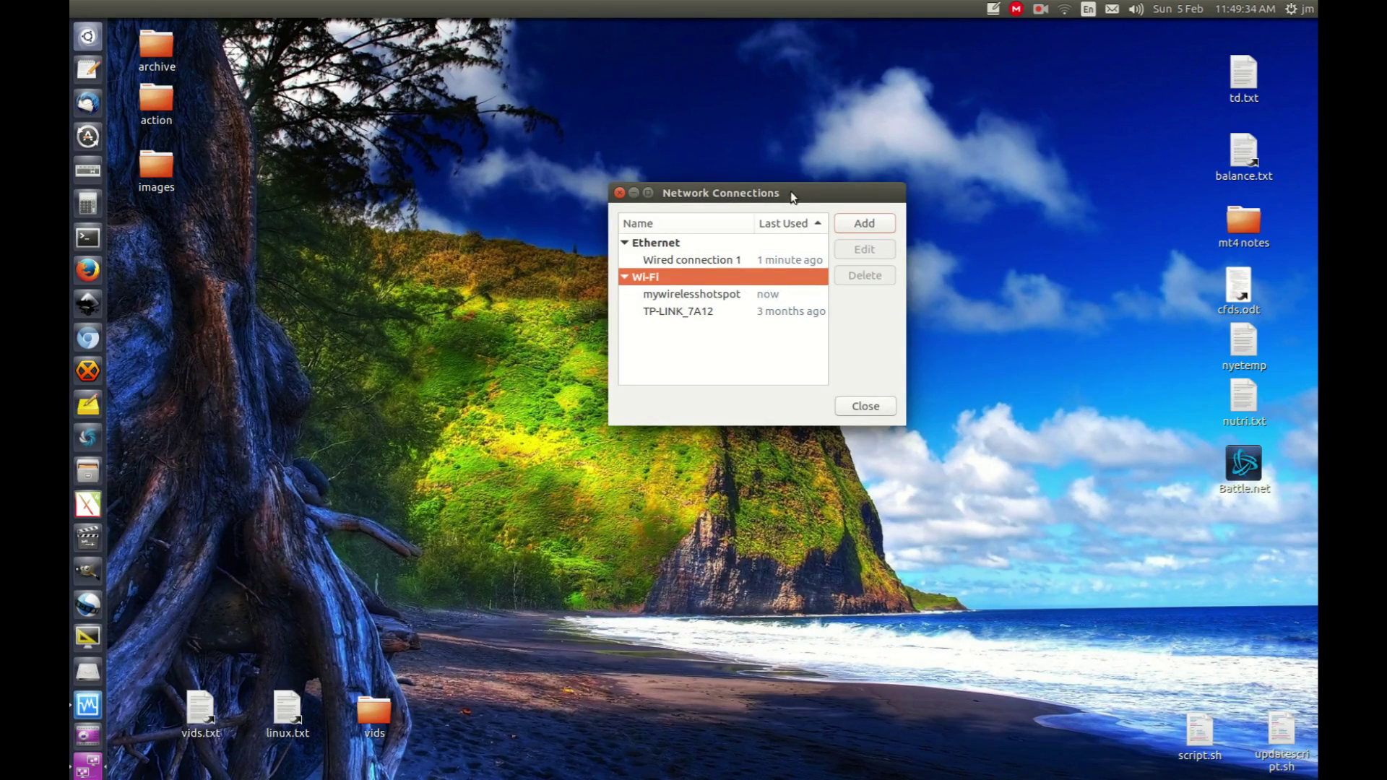
Disconnect the wired Ethernet network and reopen the network indicator menu.
{"action": "left_click_drag", "start_coordinate": [792, 193], "coordinate": [890, 215]}
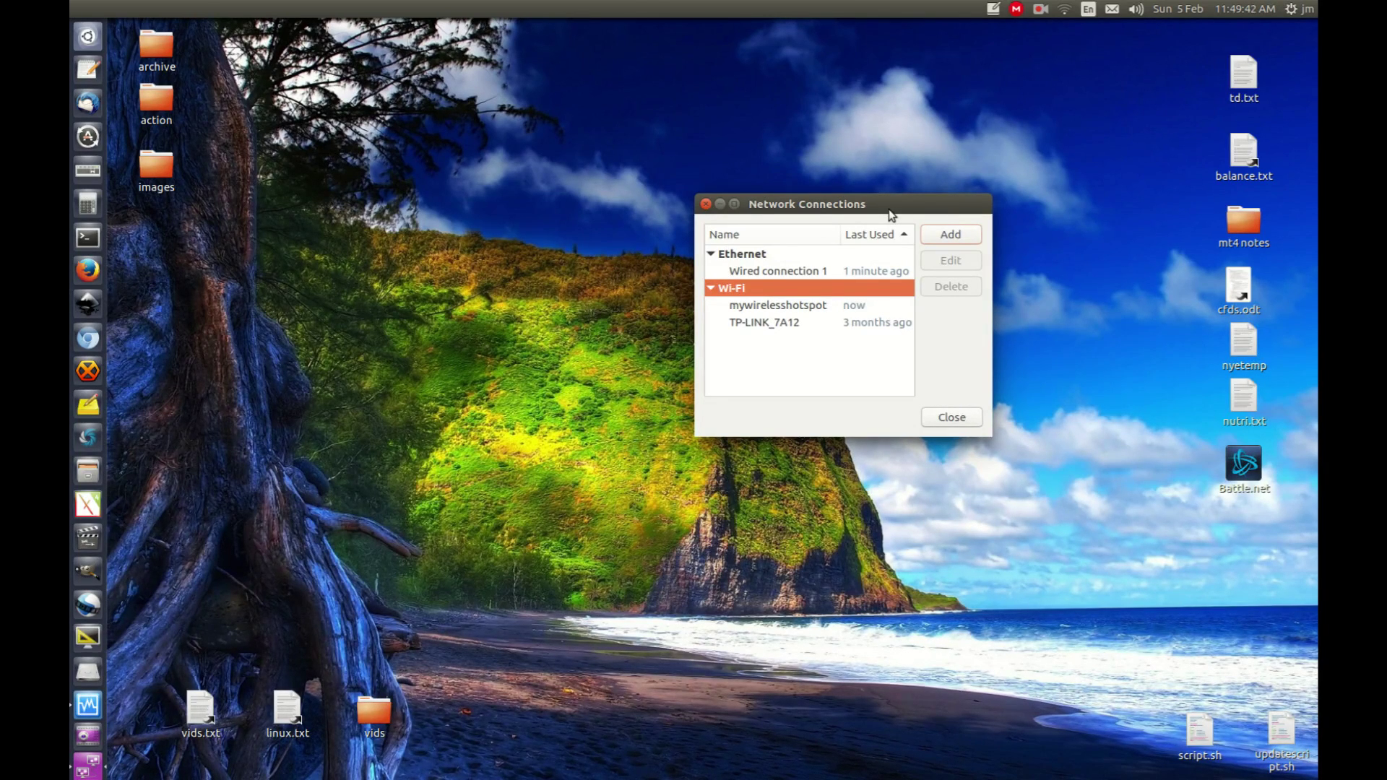
{"action": "left_click", "coordinate": [1065, 14]}
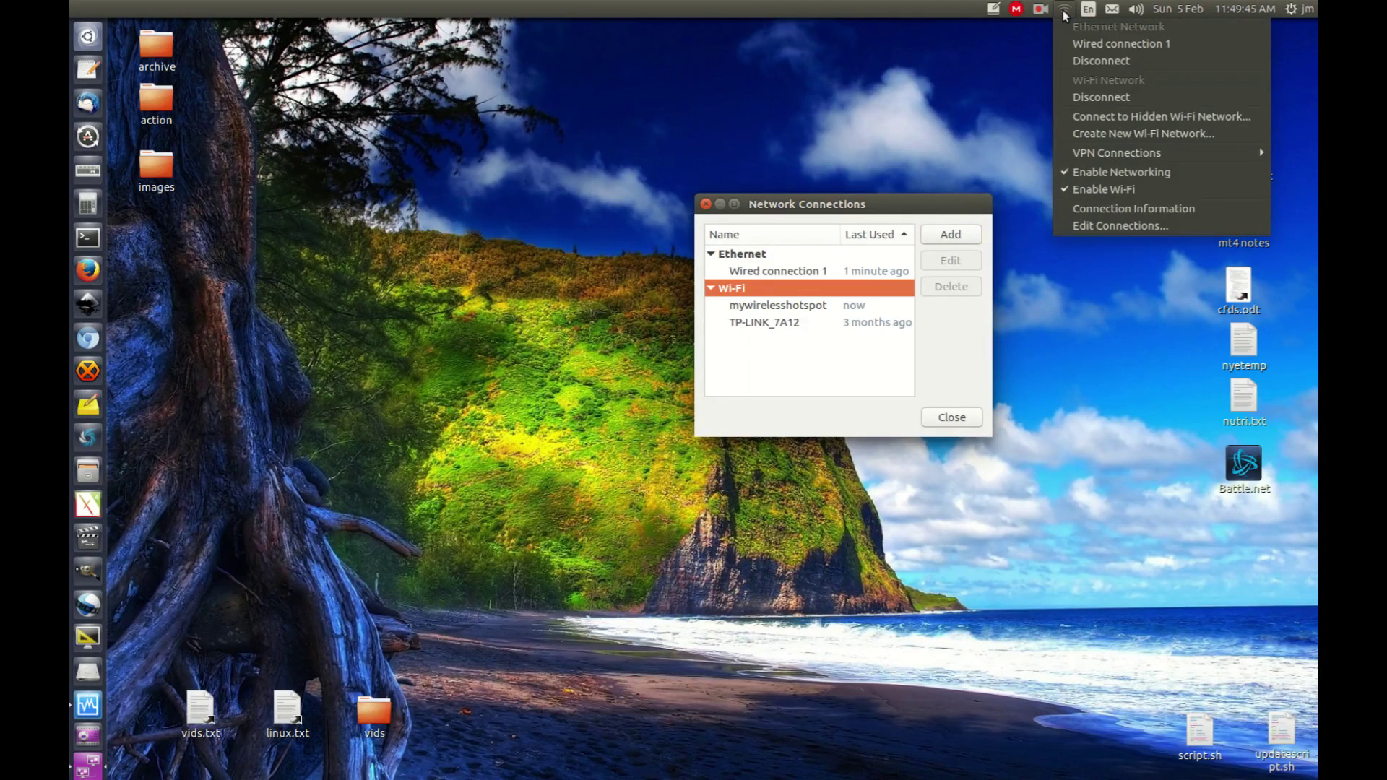
{"action": "left_click", "coordinate": [1123, 47]}
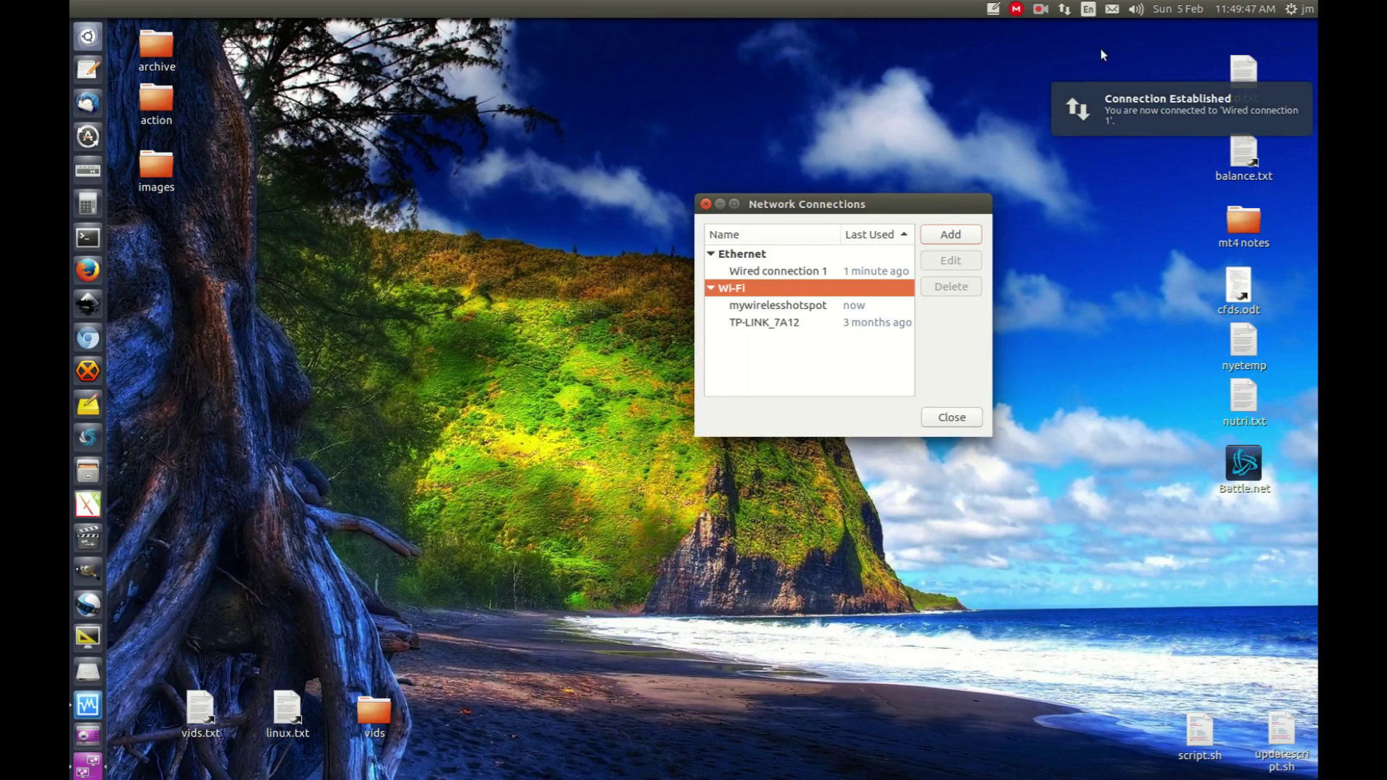
{"action": "left_click", "coordinate": [1066, 11]}
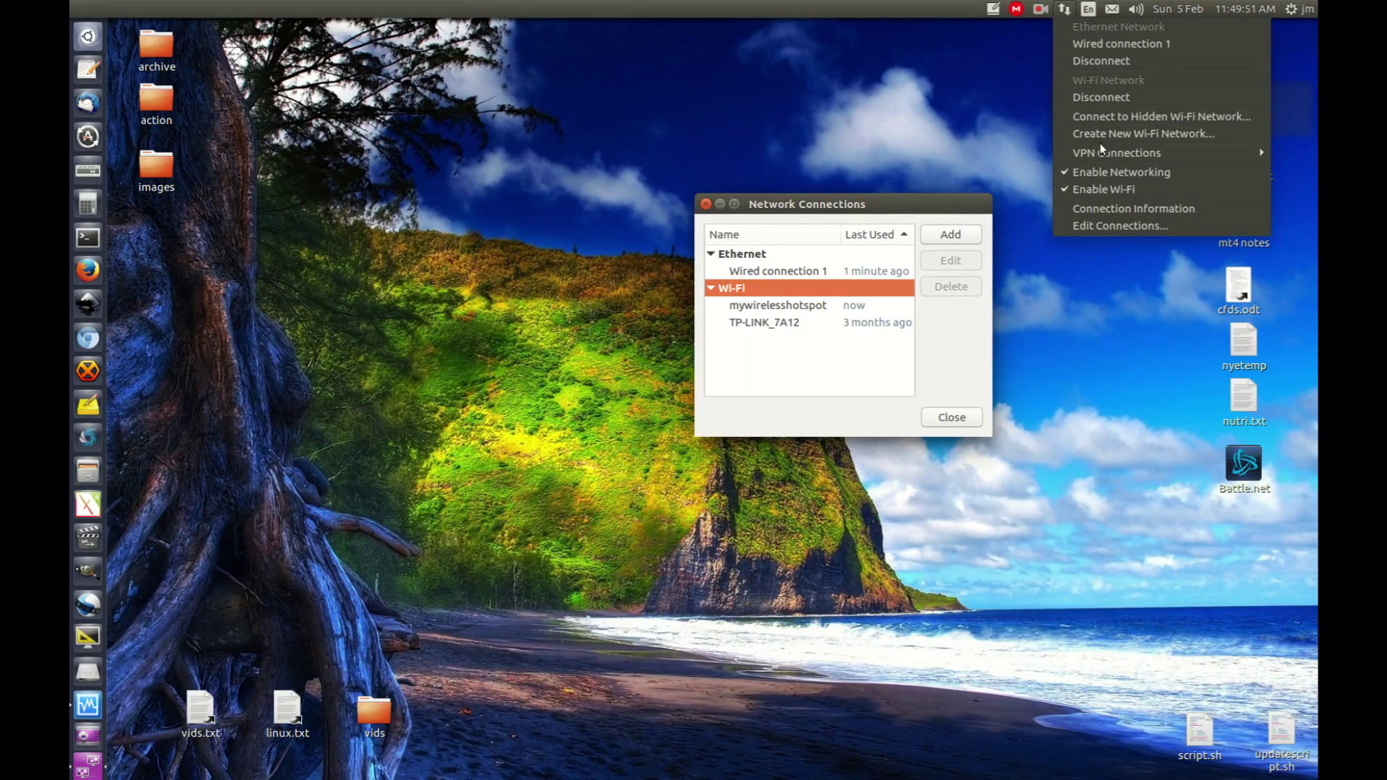
Create a new Wi-Fi network using the mywirelesshotspot connection to start broadcasting.
{"action": "left_click", "coordinate": [1141, 136]}
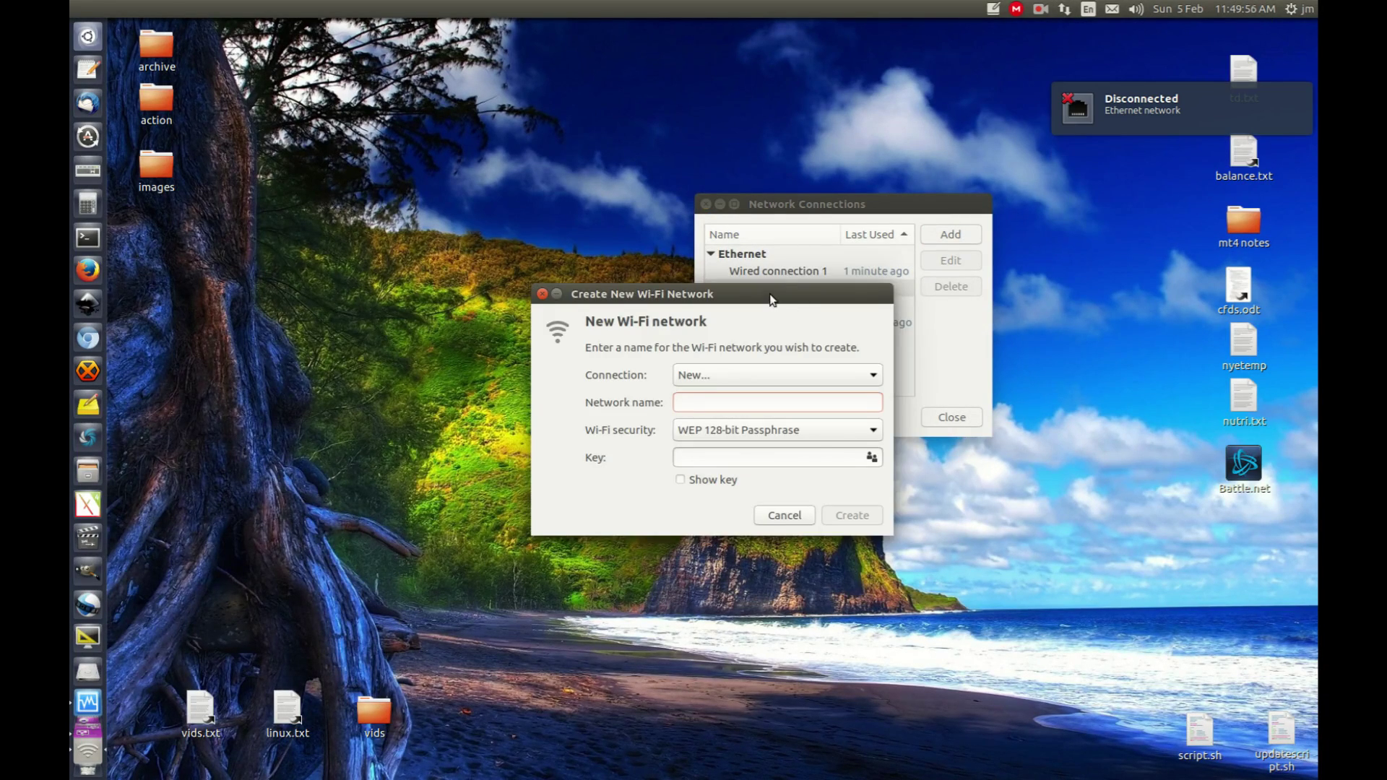
{"action": "left_click_drag", "start_coordinate": [771, 319], "coordinate": [479, 245]}
{"action": "left_click", "coordinate": [471, 327]}
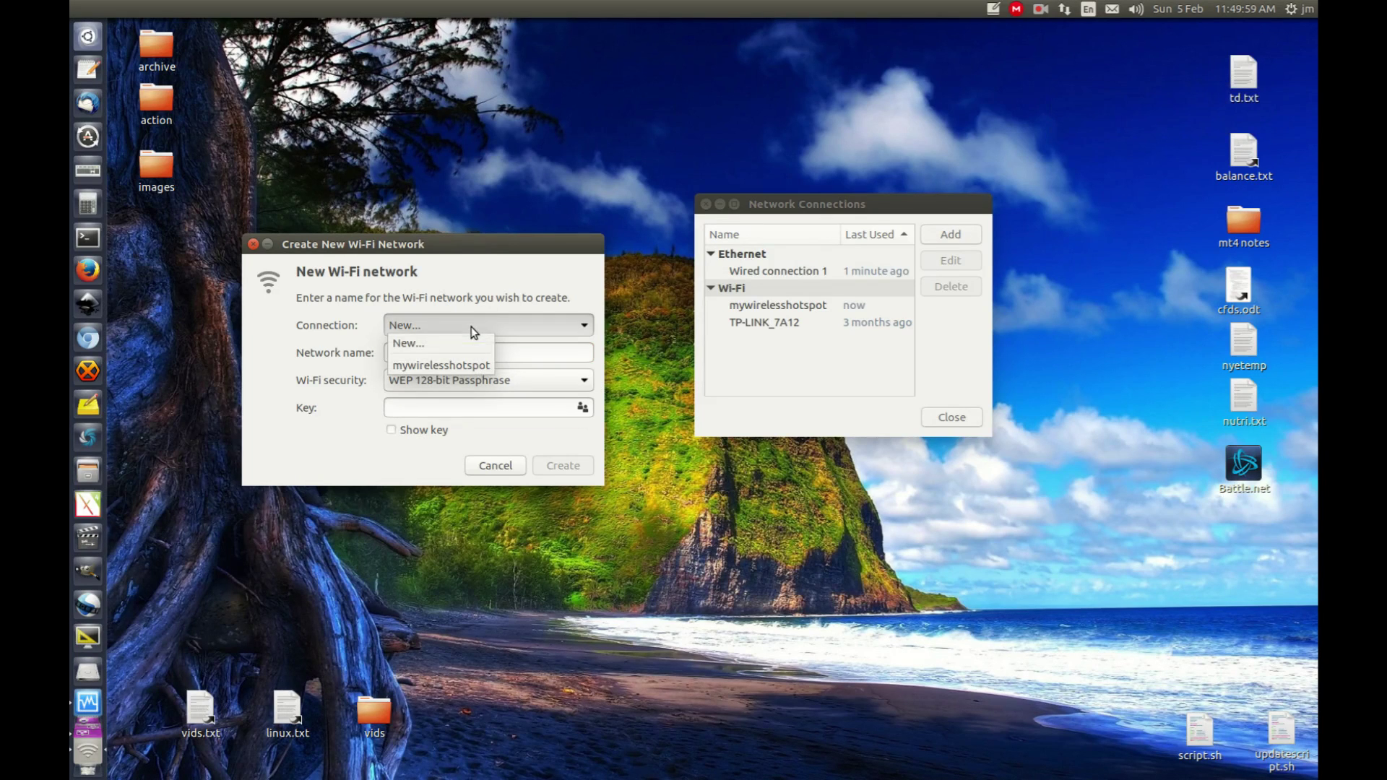
{"action": "left_click", "coordinate": [429, 366]}
{"action": "left_click_drag", "start_coordinate": [751, 312], "coordinate": [465, 274]}
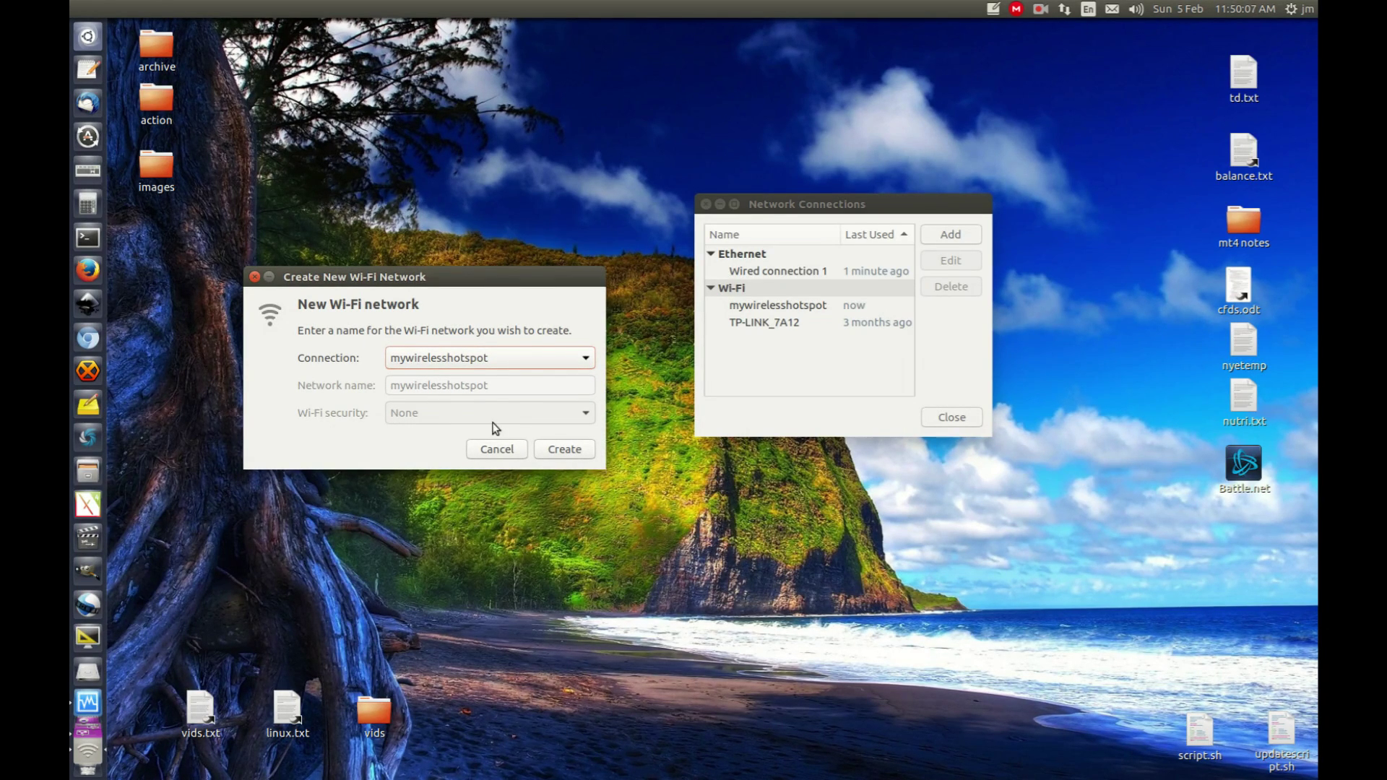
{"action": "left_click", "coordinate": [564, 449]}
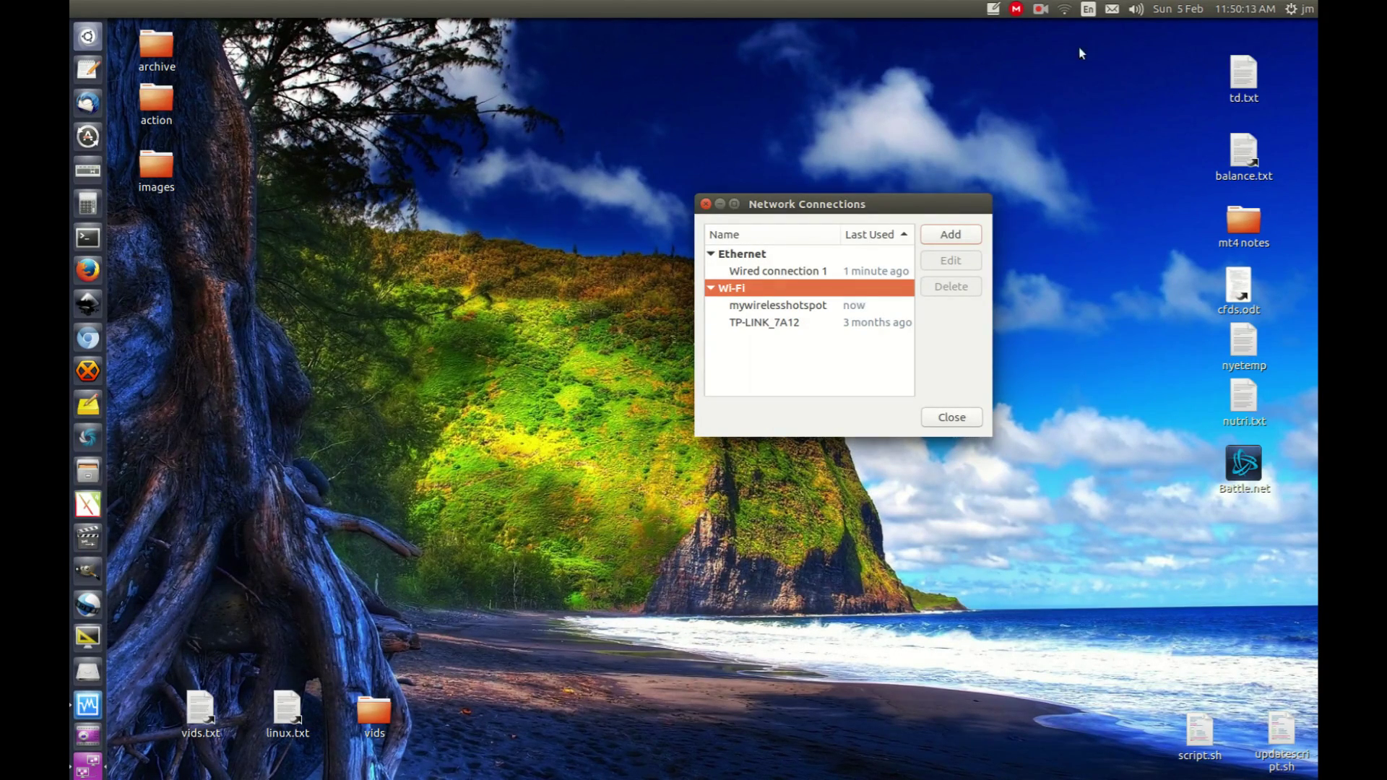
Reconnect Wired connection 1 and move the Network Connections window left.
{"action": "left_click", "coordinate": [1066, 15]}
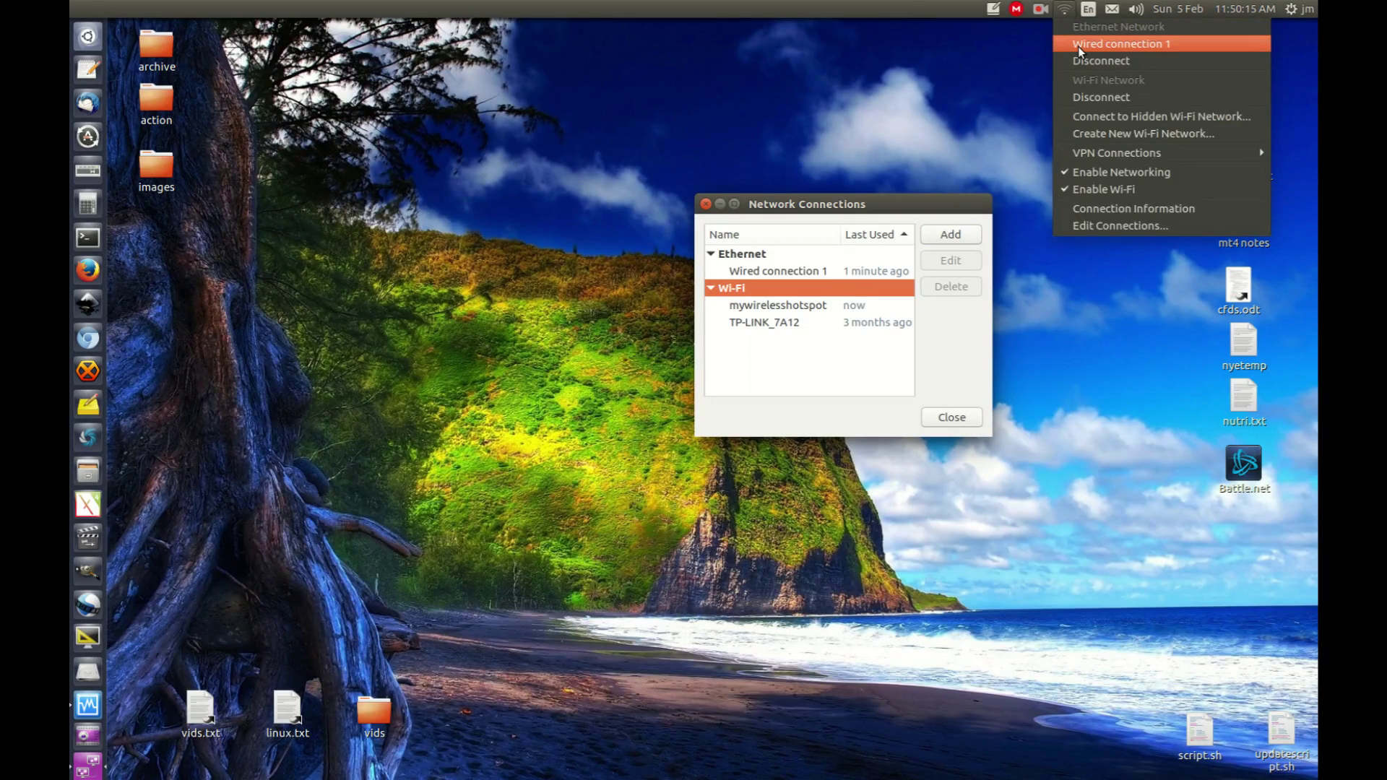
{"action": "left_click", "coordinate": [1077, 46]}
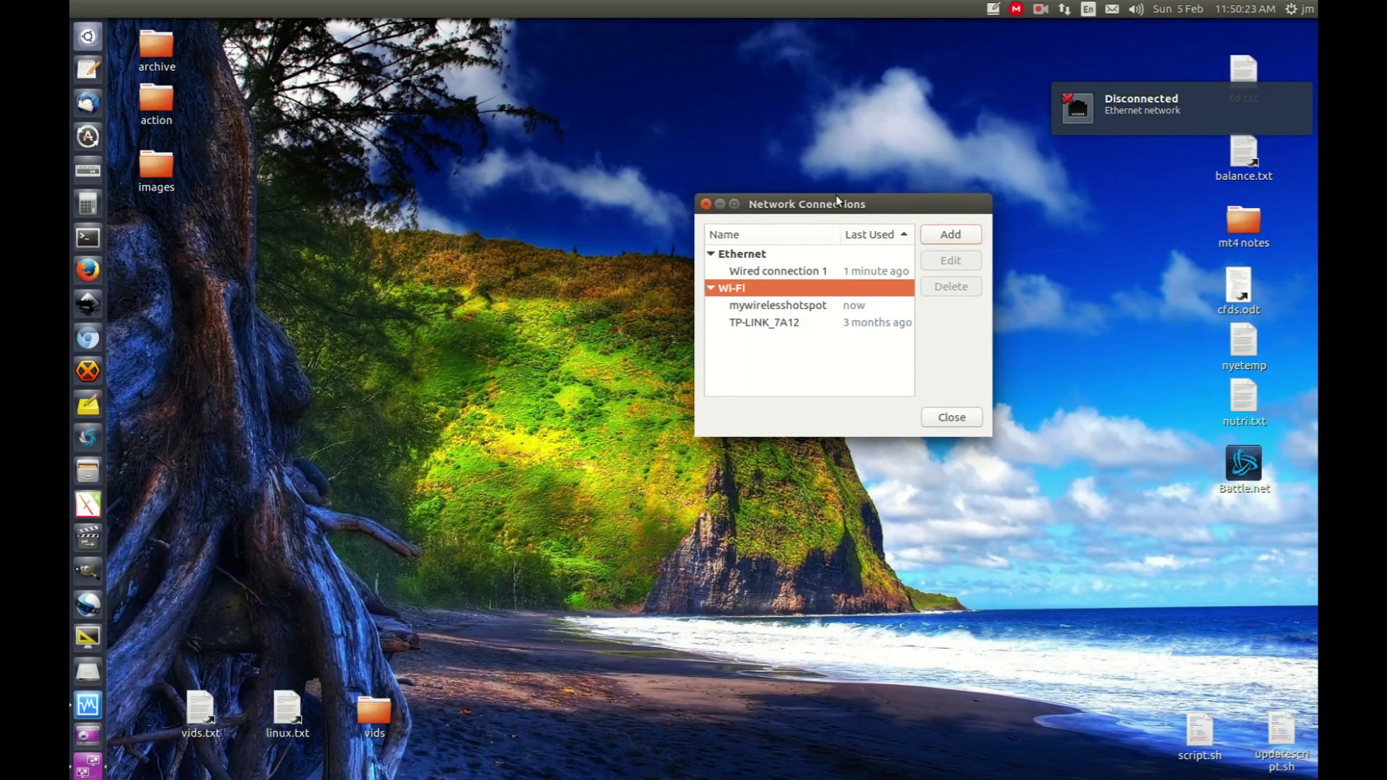
{"action": "left_click_drag", "start_coordinate": [834, 196], "coordinate": [615, 199]}
{"action": "left_click", "coordinate": [790, 170]}
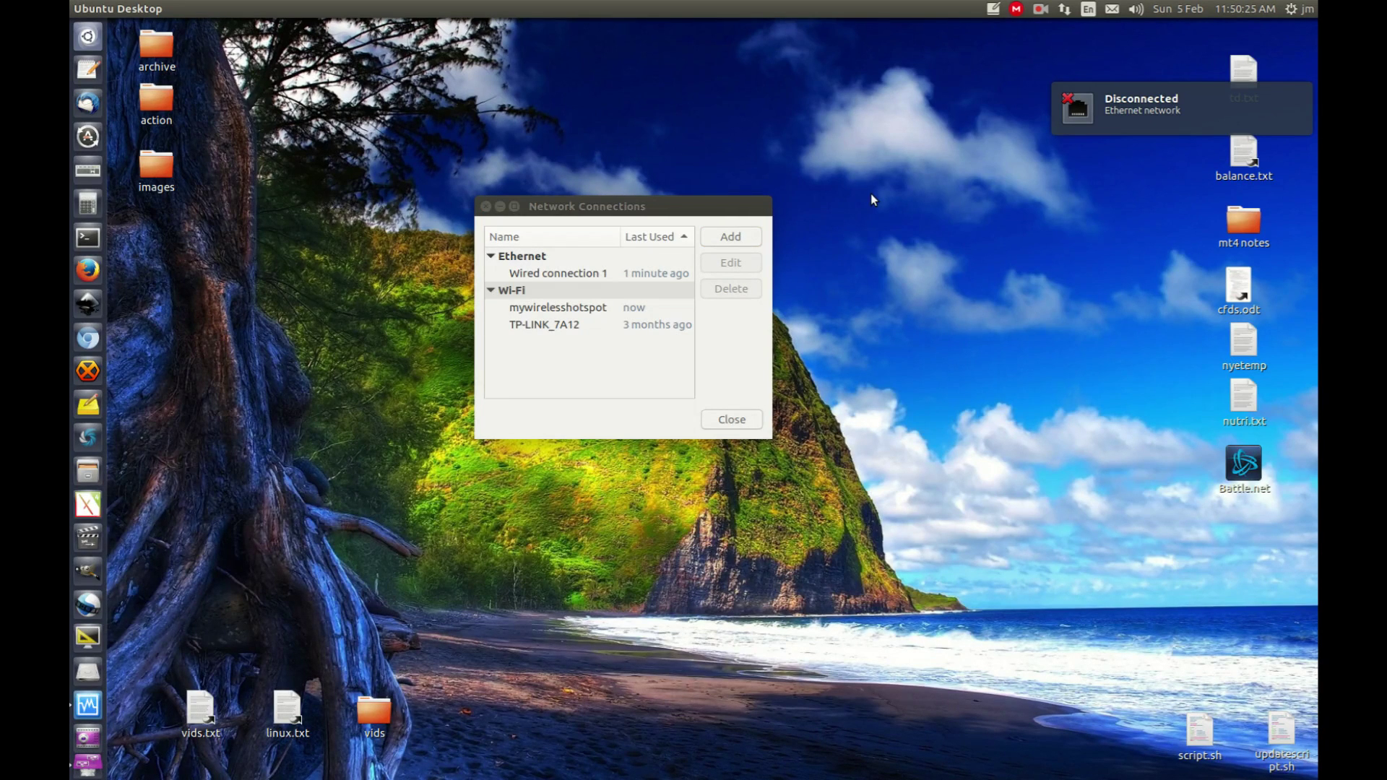